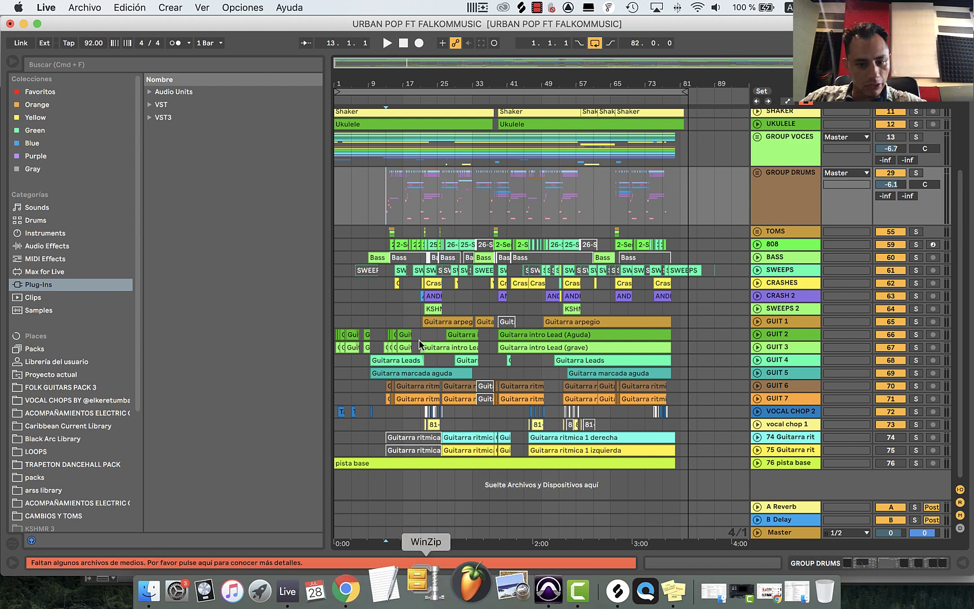
- Switch to Pro Tools and look through the imported stem tracks in the uranpop session
scroll(419, 340, "up", 5)
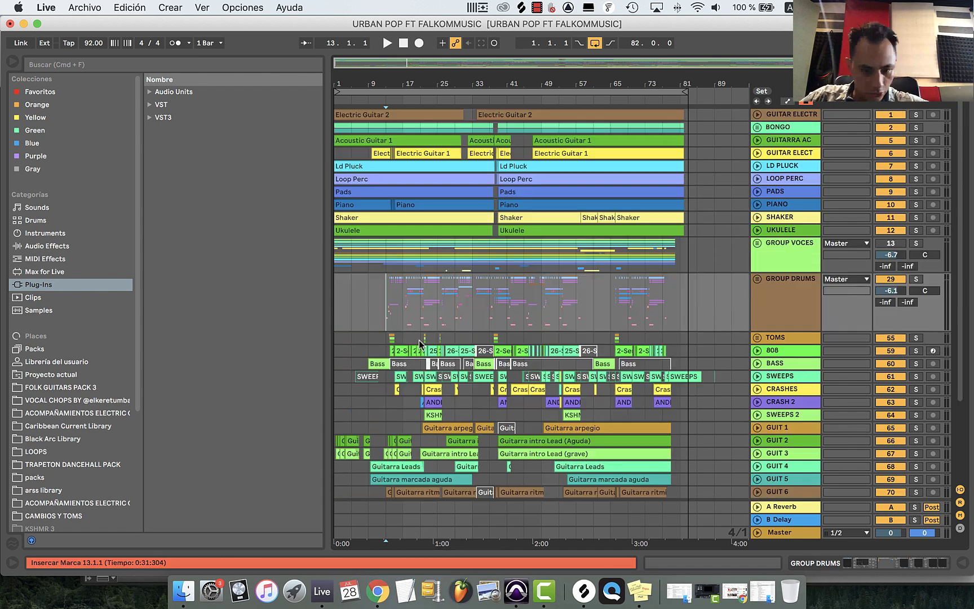
key("super+Tab")
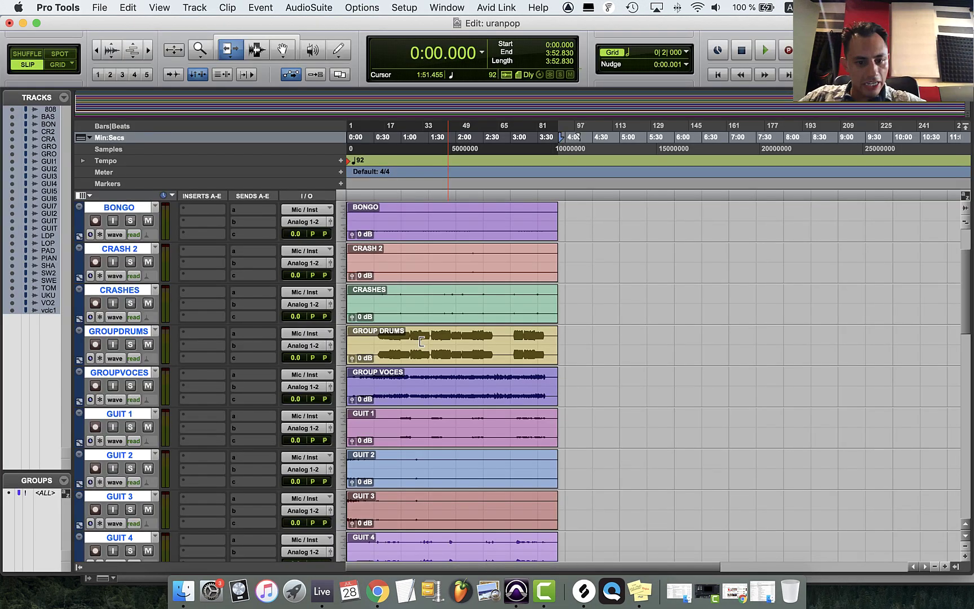
scroll(422, 341, "down", 2)
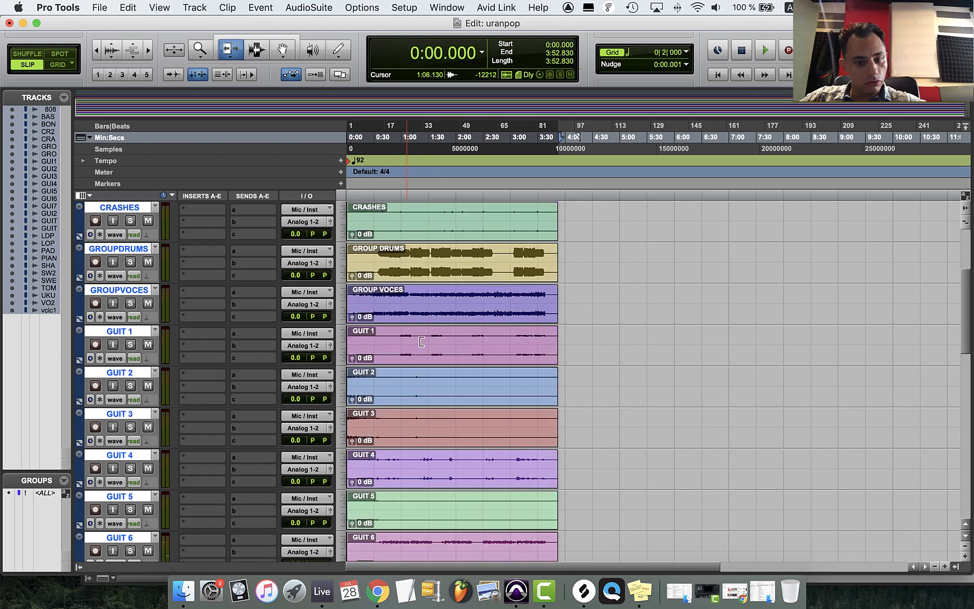
scroll(421, 342, "down", 4)
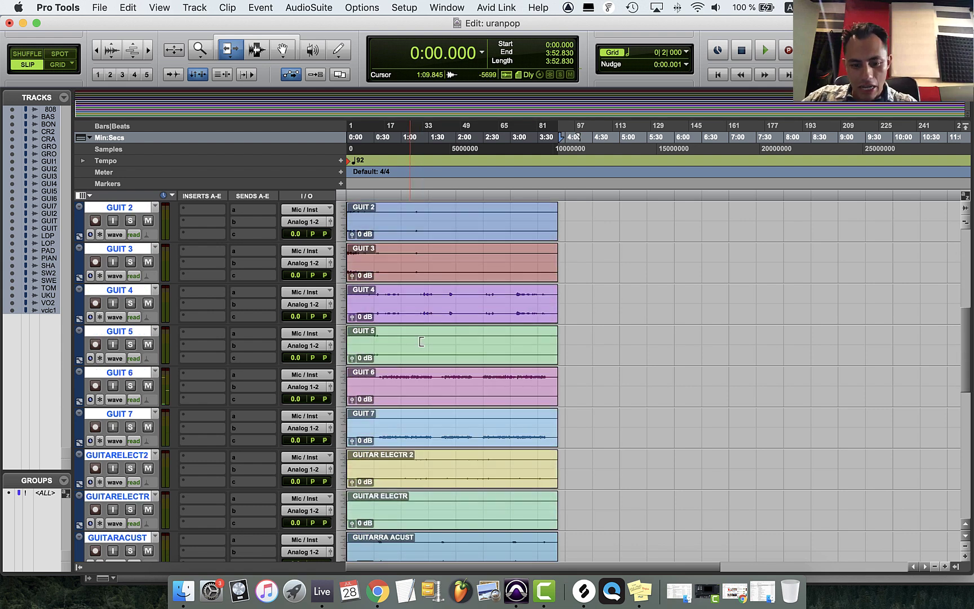
scroll(421, 342, "down", 10)
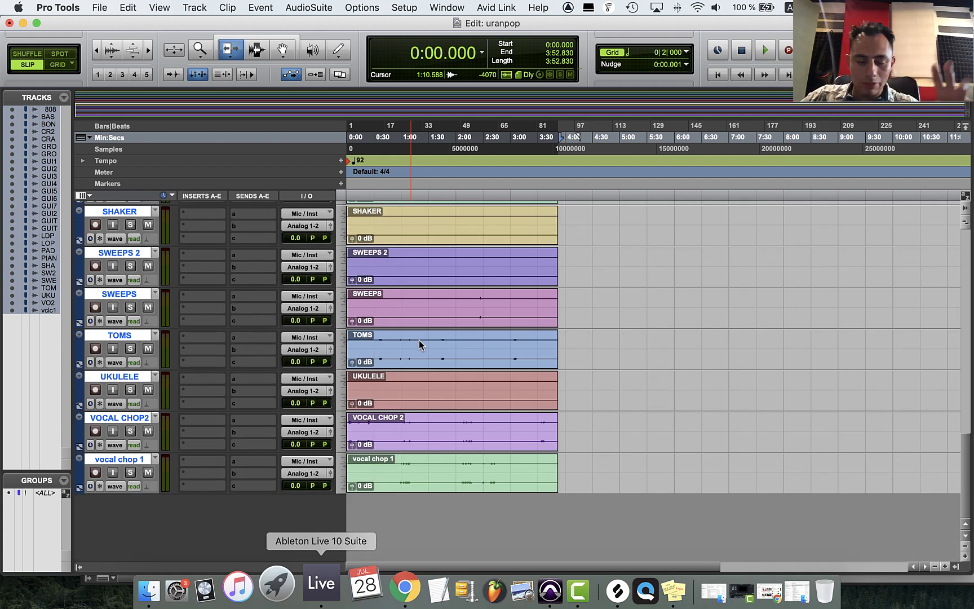
scroll(420, 341, "up", 5)
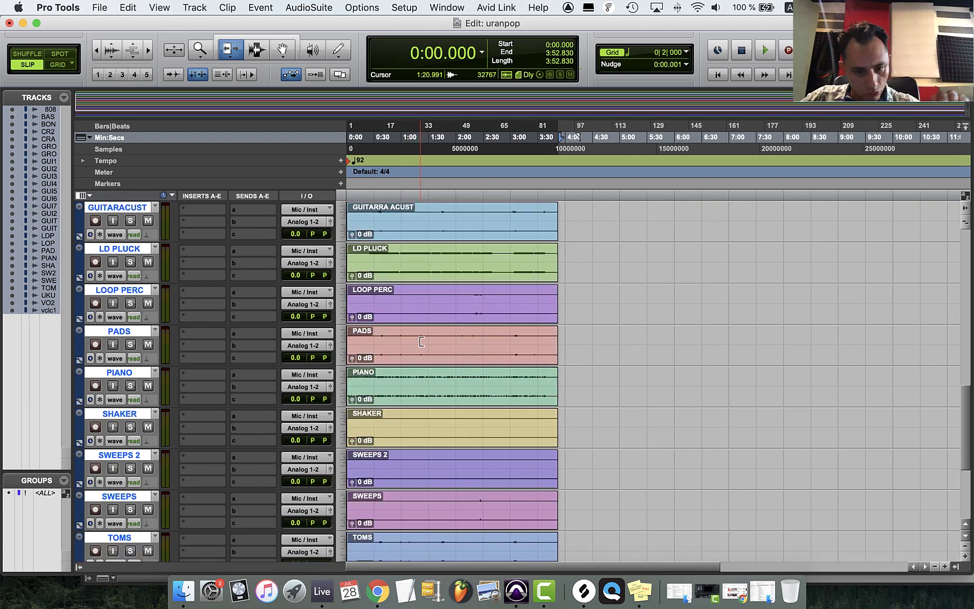
scroll(421, 340, "up", 10)
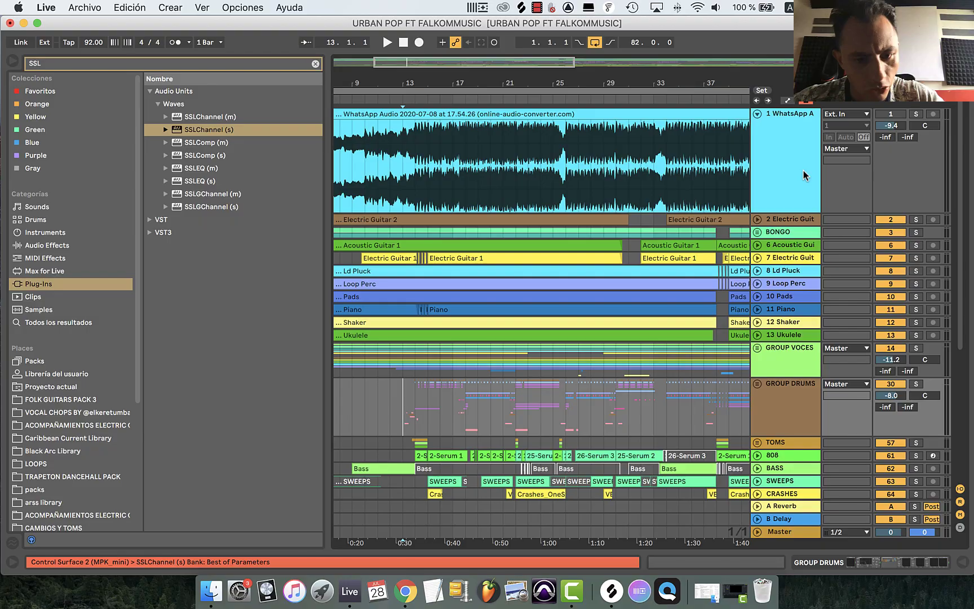
- Play the Ableton Live arrangement from bar 13 and look over the tracks from the WhatsApp reference audio to the rhythm guitars
key("space")
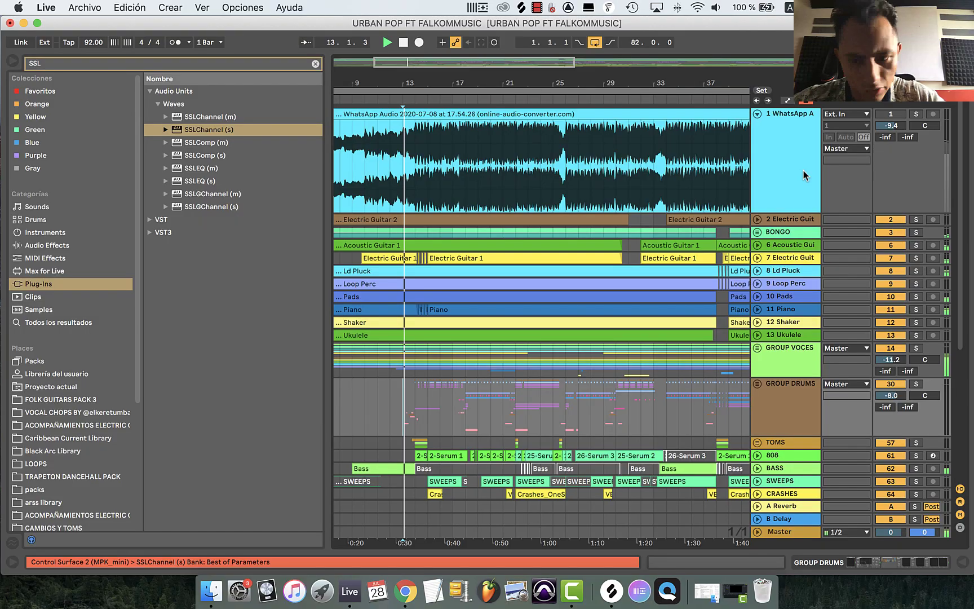
scroll(802, 170, "down", 5)
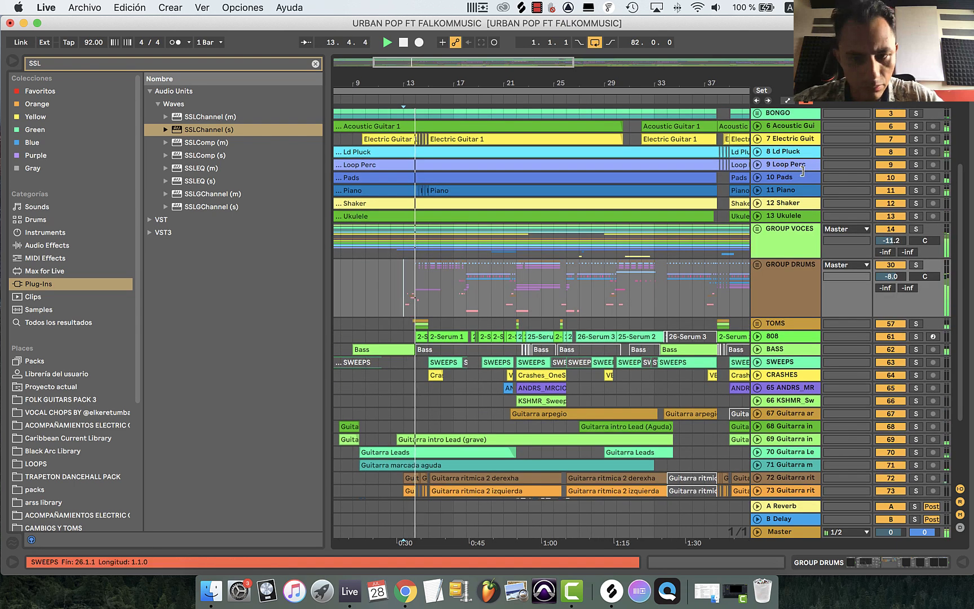
scroll(803, 172, "up", 5)
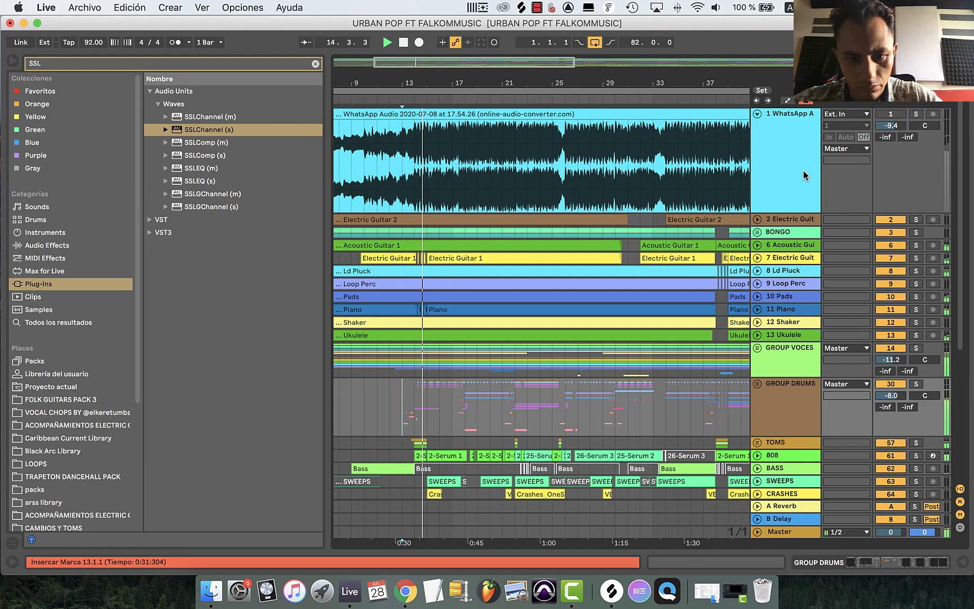
scroll(804, 170, "down", 5)
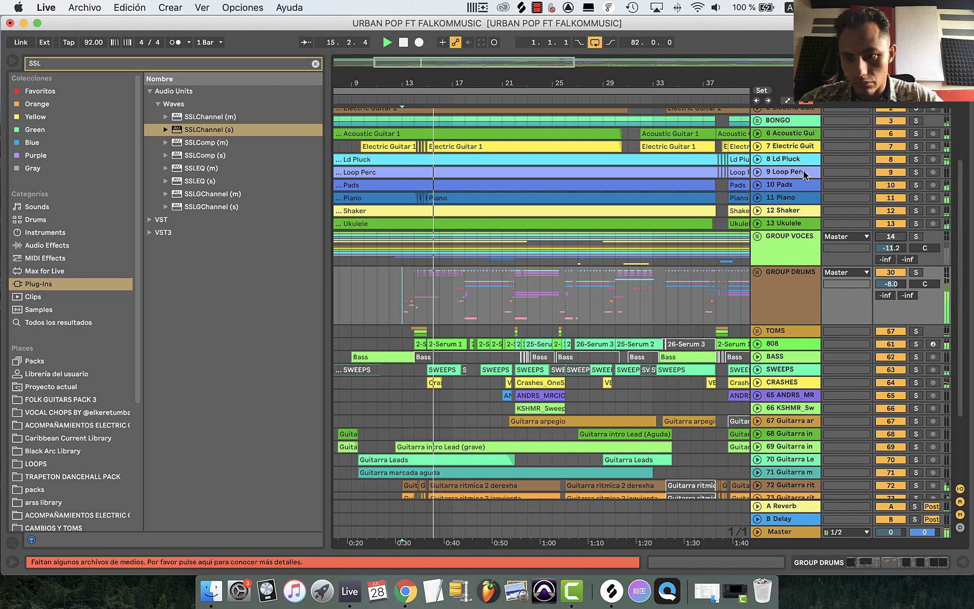
key("minus")
scroll(805, 175, "right", 2)
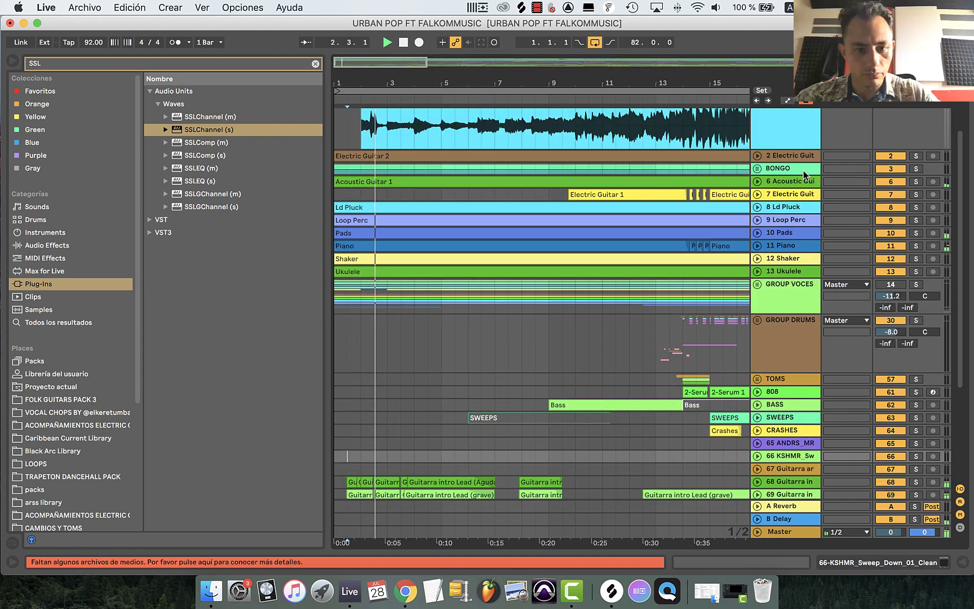
- Review the full length of the arrangement down to the pista base track during playback, with the system volume raised
key("minus")
key("minus")
scroll(803, 170, "down", 5)
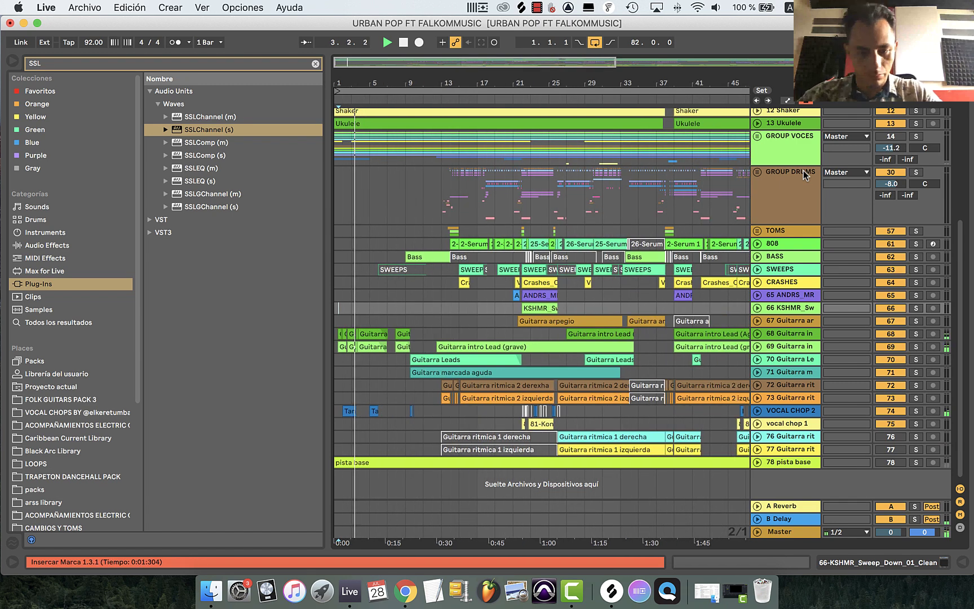
key("minus")
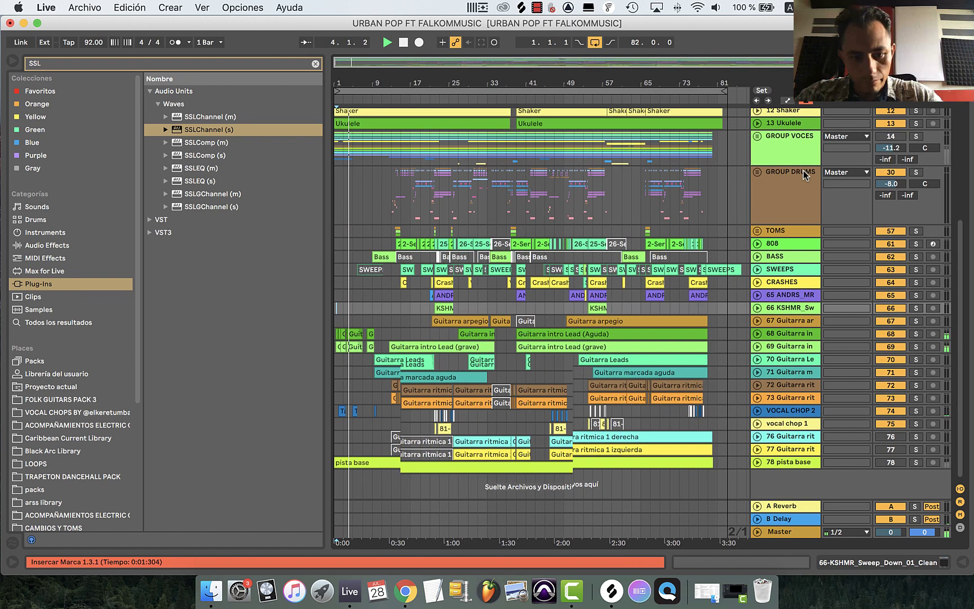
key("XF86AudioRaiseVolume")
key("XF86AudioRaiseVolume")
key("XF86AudioRaiseVolume")
key("XF86AudioRaiseVolume")
key("plus")
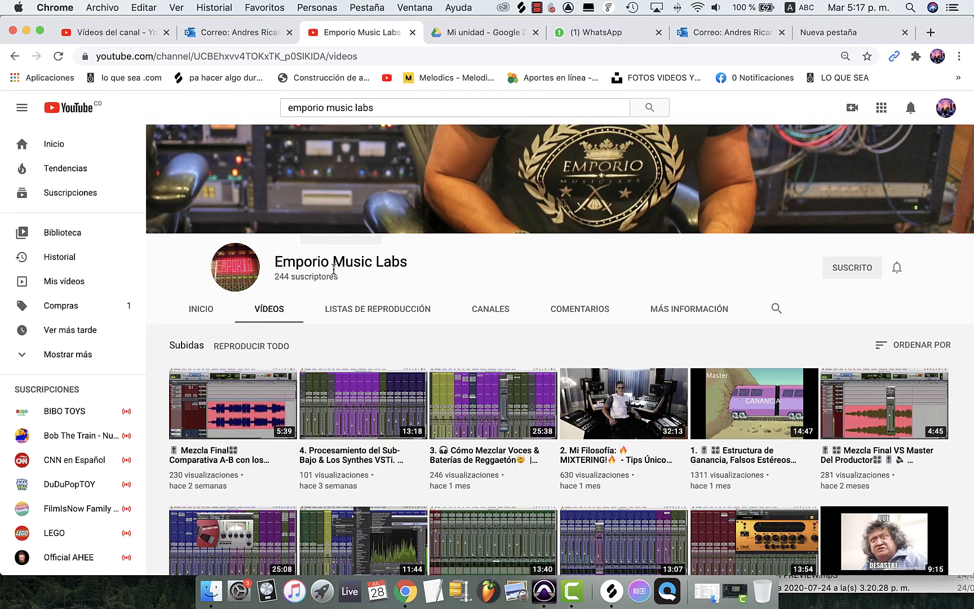
- Switch to Chrome and browse the uploaded videos on the Emporio Music Labs YouTube channel
scroll(629, 285, "down", 5)
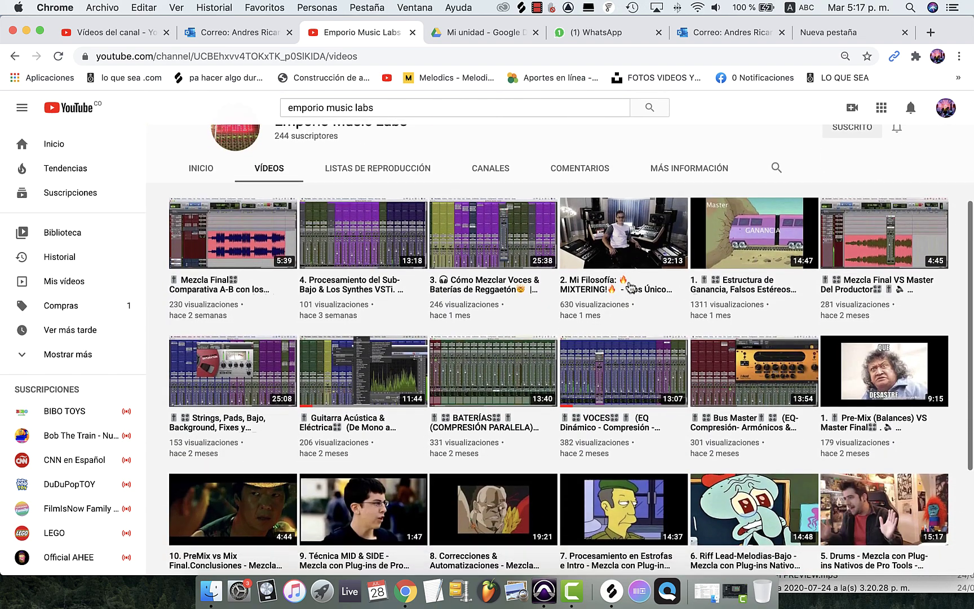
scroll(629, 287, "down", 5)
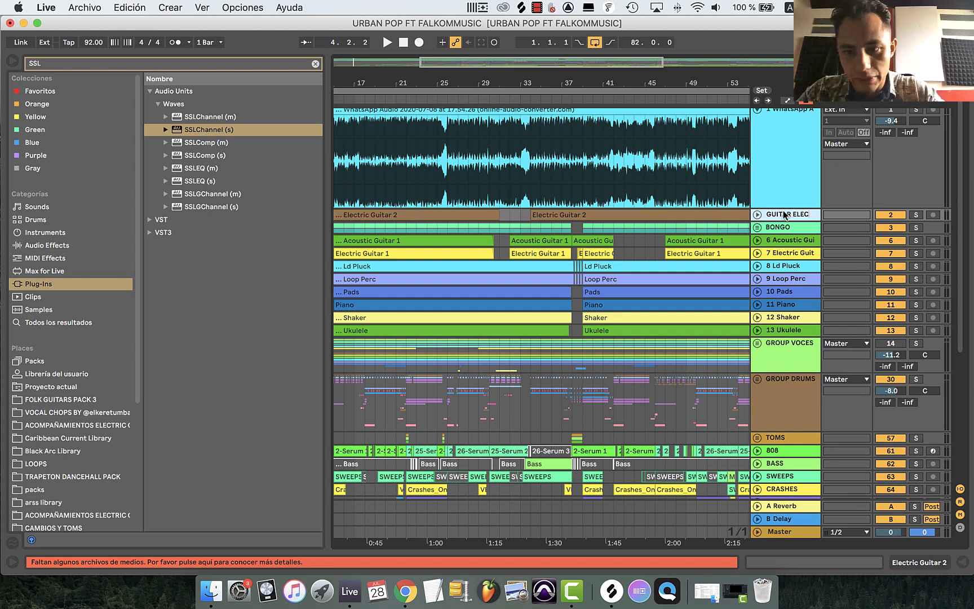
- In Ableton Live, rename the Acoustic Guitar 1 track as GUITARRA ACUST
left_click(783, 215)
key("Down")
key("Down")
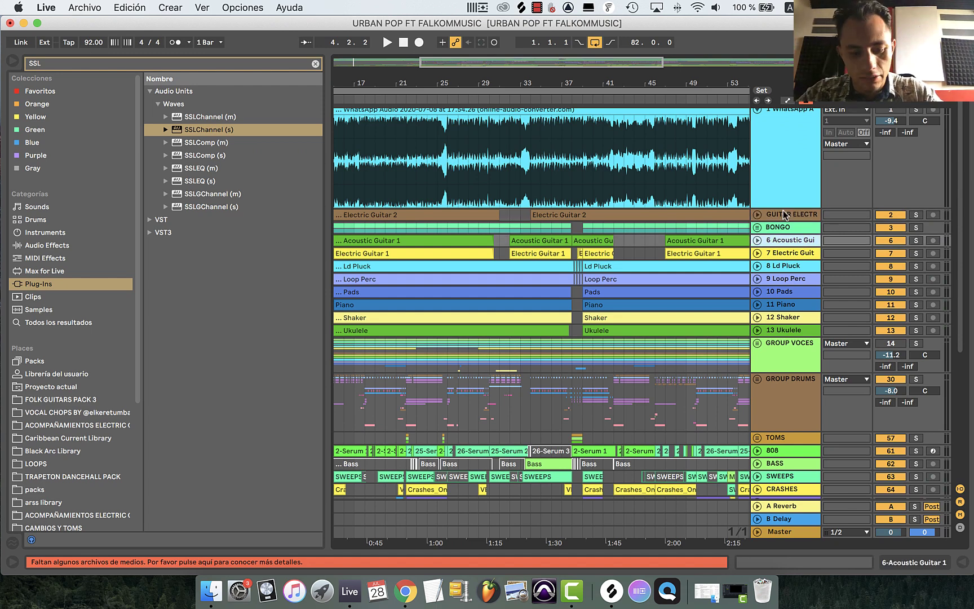
type("RA")
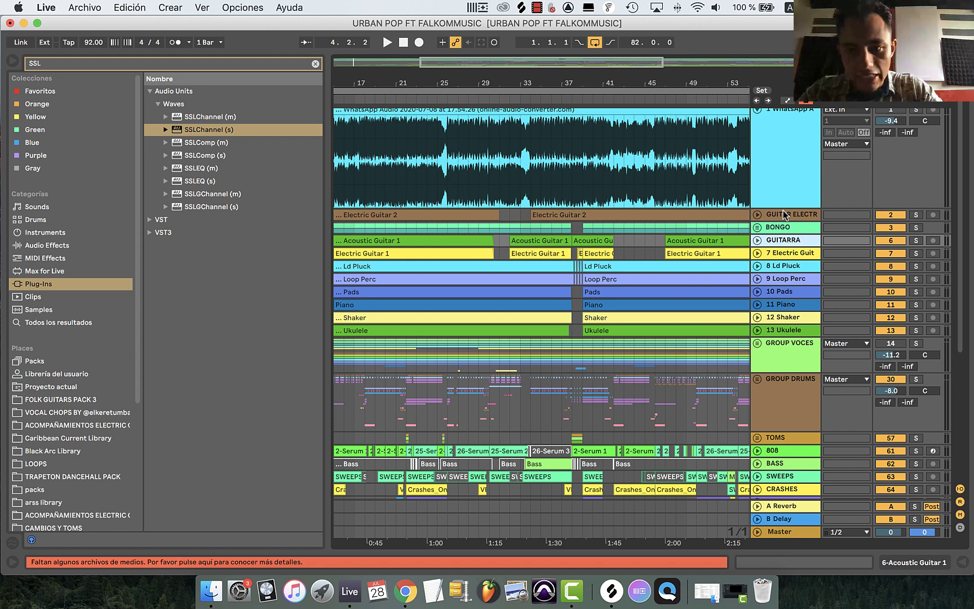
type(" ACUST")
key("Return")
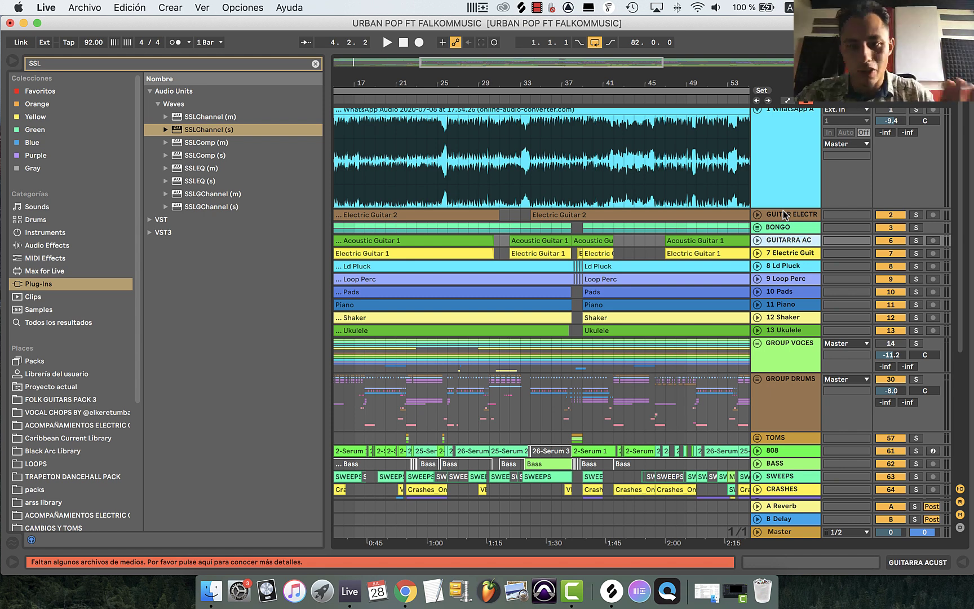
- Step through the track list from Electric Guitar 1 down to the GROUP DRUMS track
key("Down")
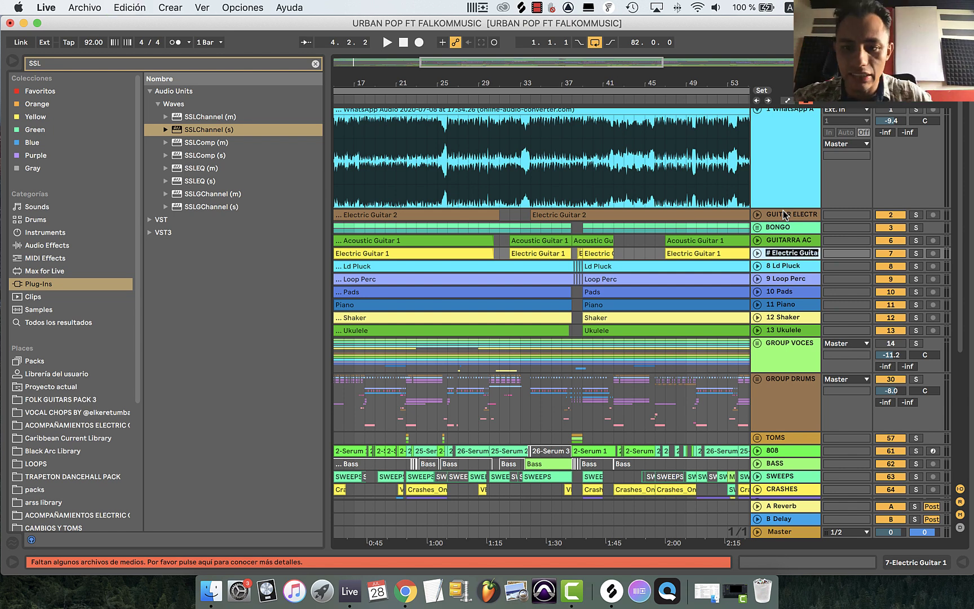
key("Return")
key("Down")
key("Down")
key("Down")
key("Down")
key("Down")
key("Down")
key("Down")
key("Down")
scroll(783, 214, "down", 1)
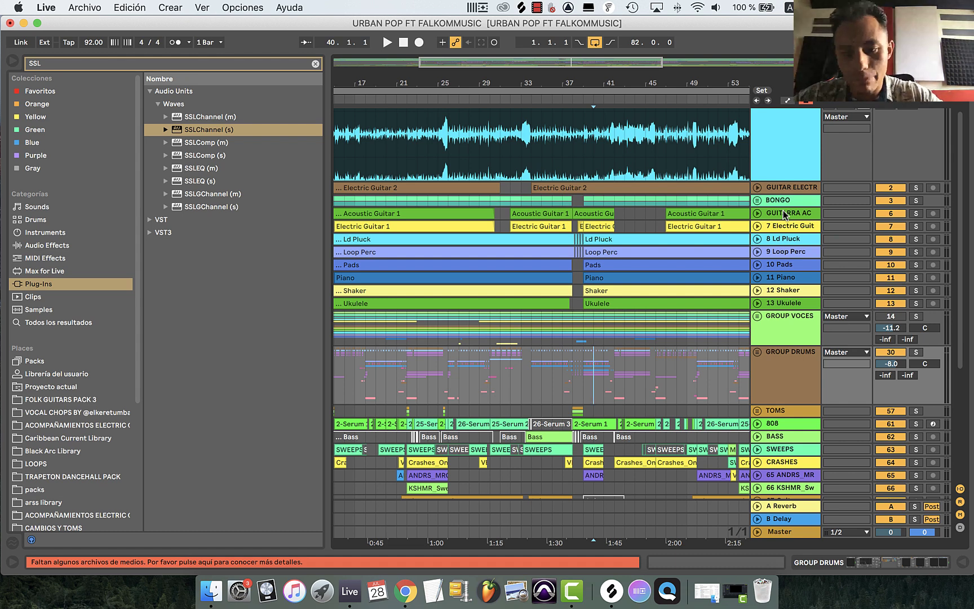
- Expand the BONGO group and examine its Bongo L and Bongo R tracks along the timeline
left_click(784, 201)
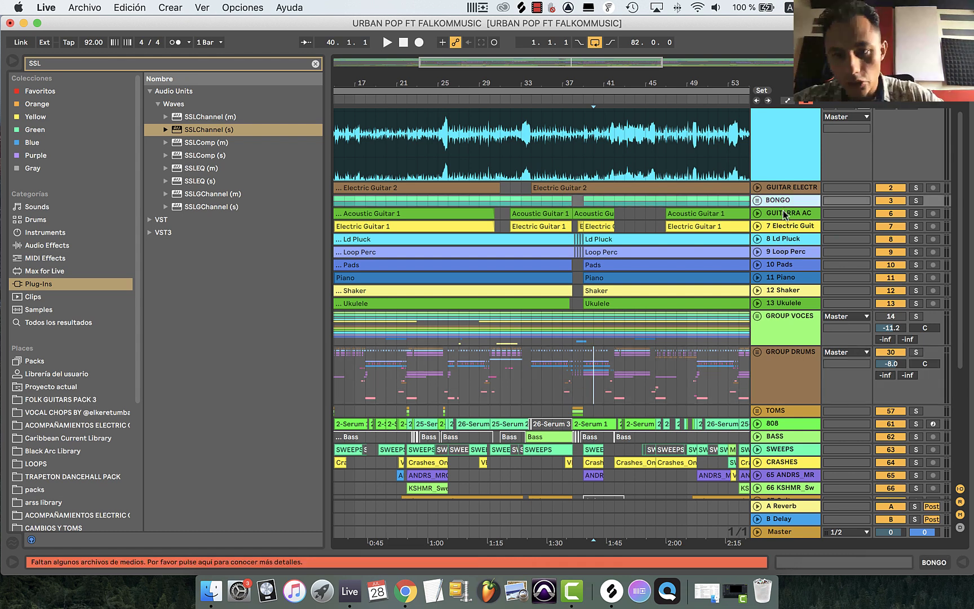
key("Right")
key("Down")
key("Down")
key("Up")
key("Down")
key("shift+Up")
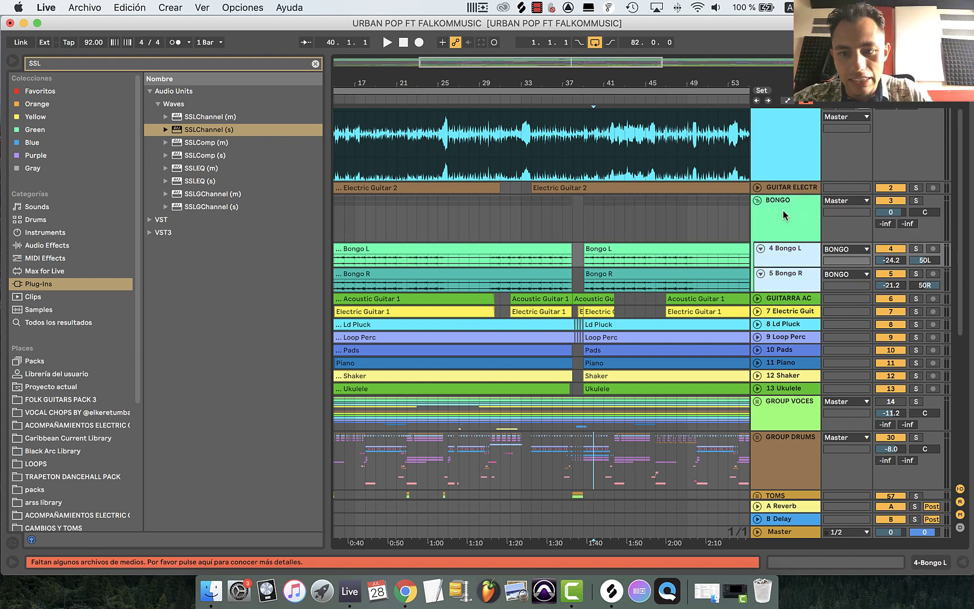
scroll(782, 210, "left", 2)
scroll(783, 210, "left", 5)
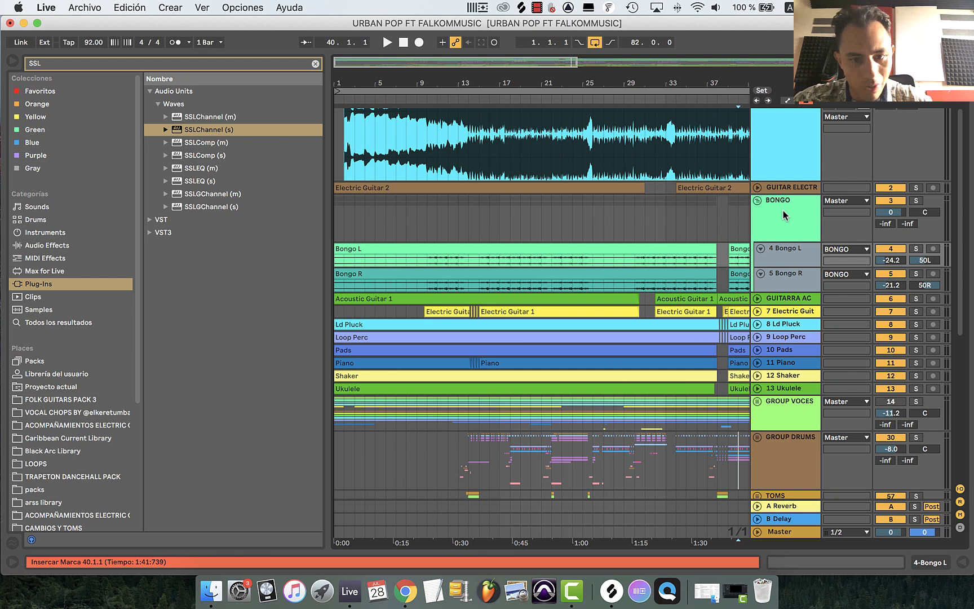
key("ctrl+z")
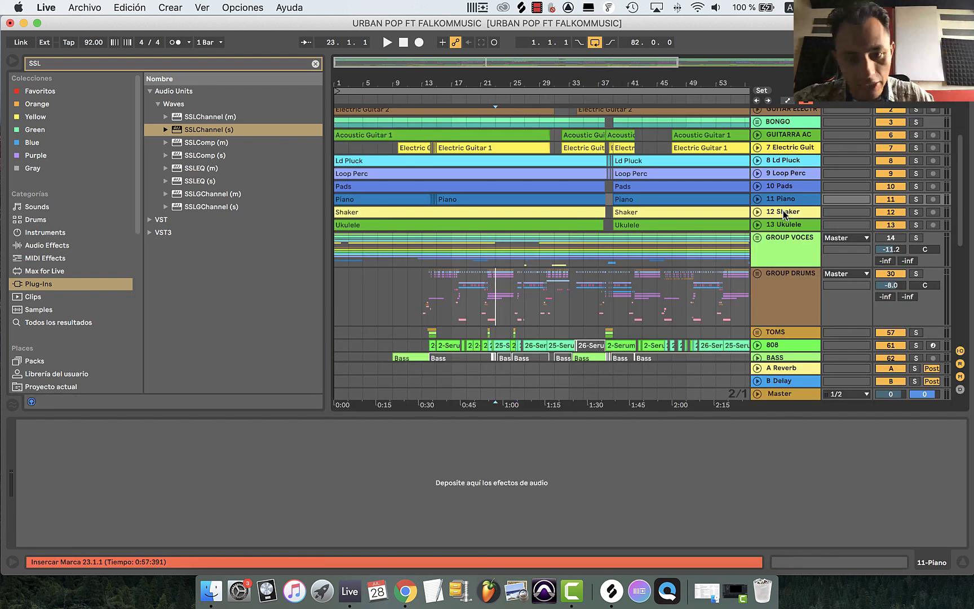
- Listen to the soloed GROUP DRUMS from bar 13 with the system volume raised
key("Down")
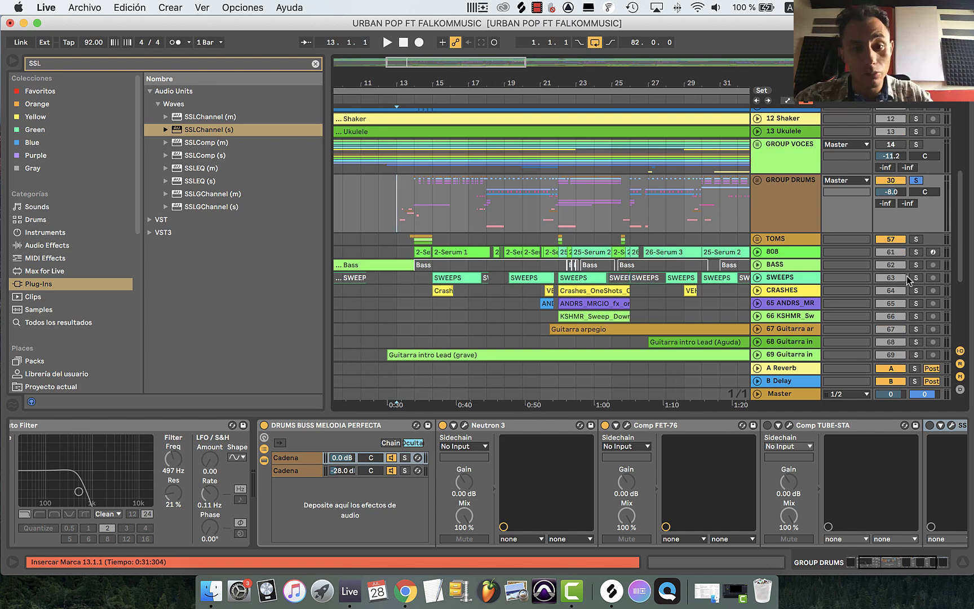
key("plus")
scroll(409, 241, "up", 1)
key("space")
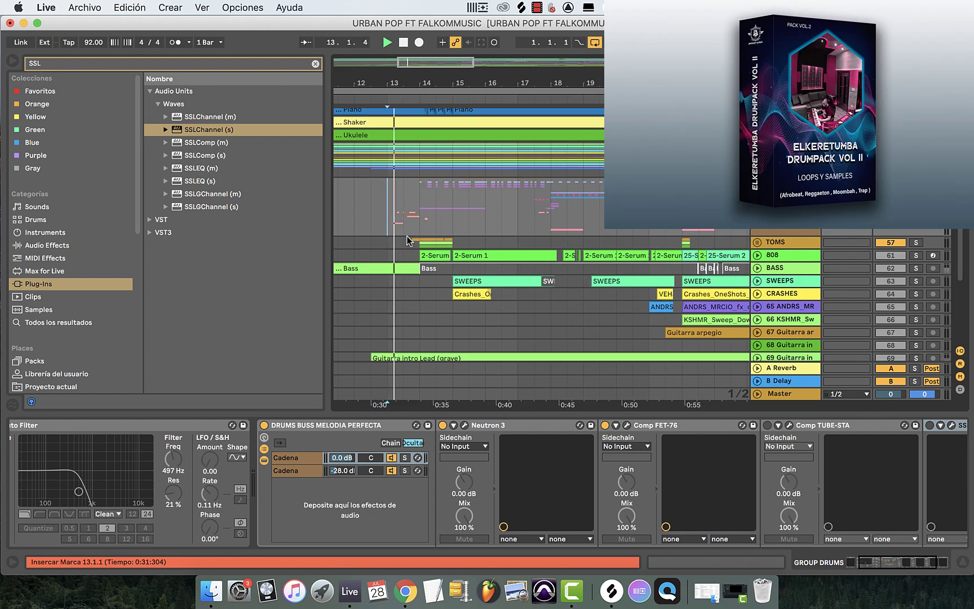
key("XF86AudioRaiseVolume")
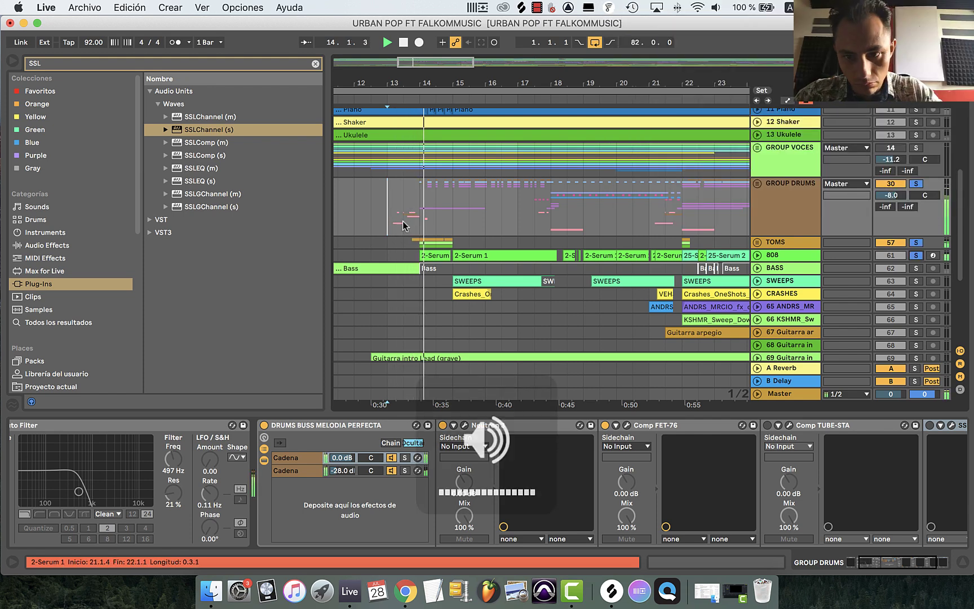
- Select the TOMS group and examine its effect chain and clips during playback
key("Down")
key("Right")
key("Left")
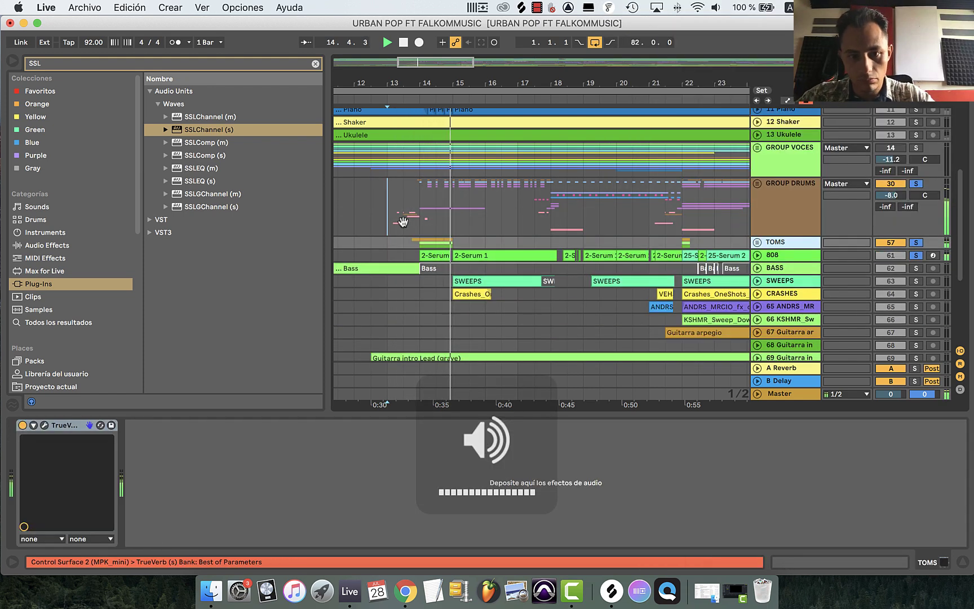
key("minus")
key("minus")
key("minus")
- Expand the 808 track and examine its Serum clips and devices during playback
key("Down")
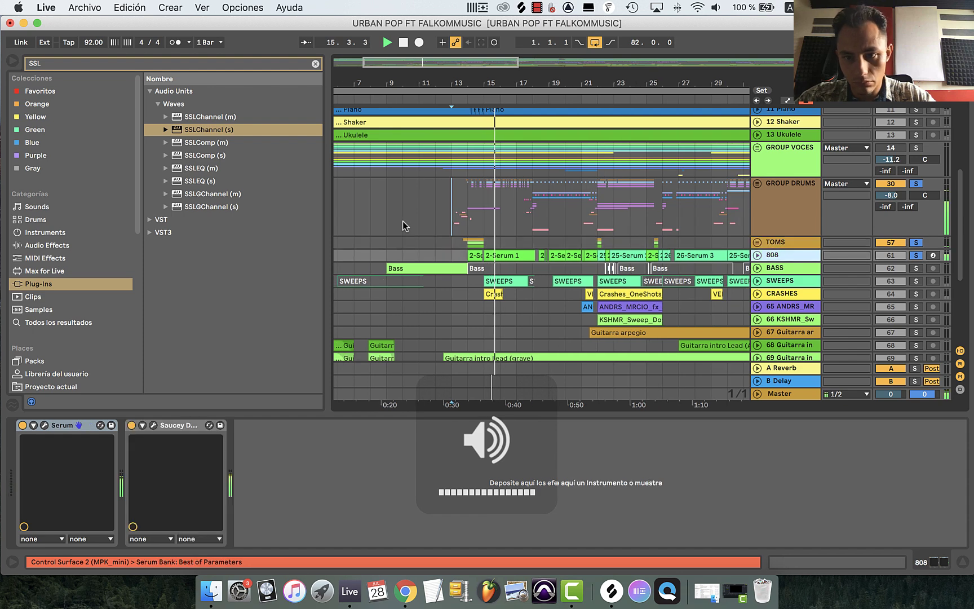
key("Right")
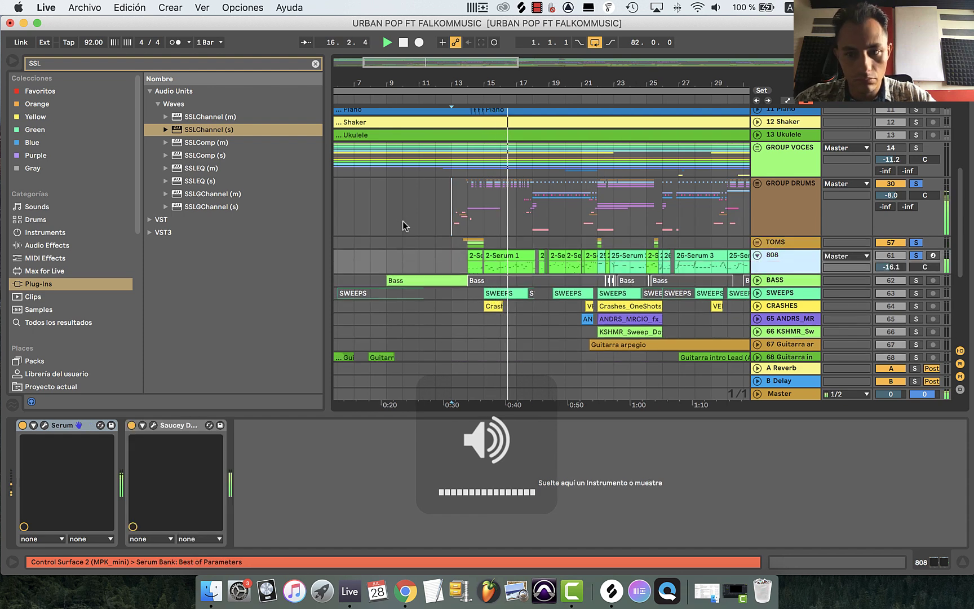
key("minus")
key("minus")
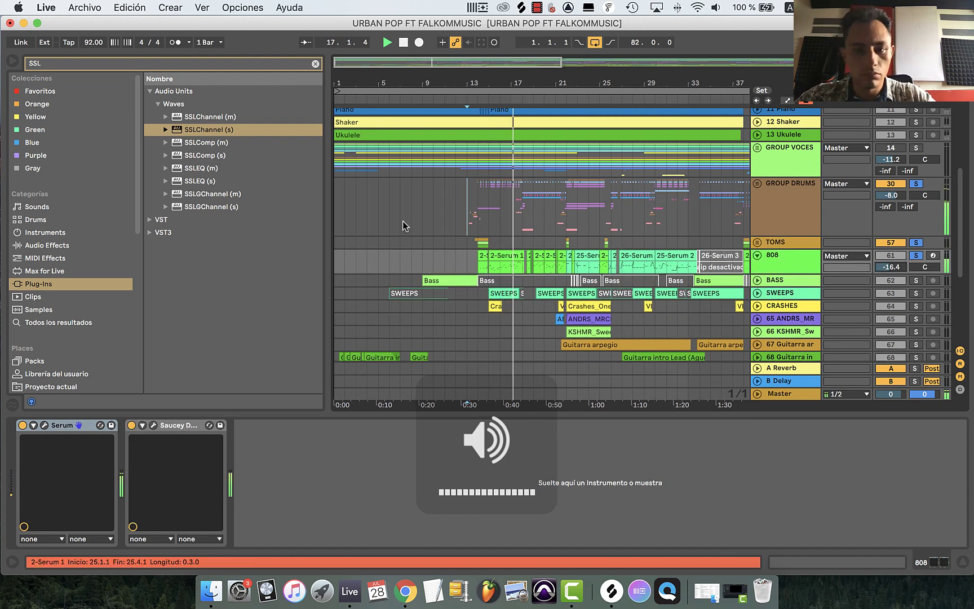
key("plus")
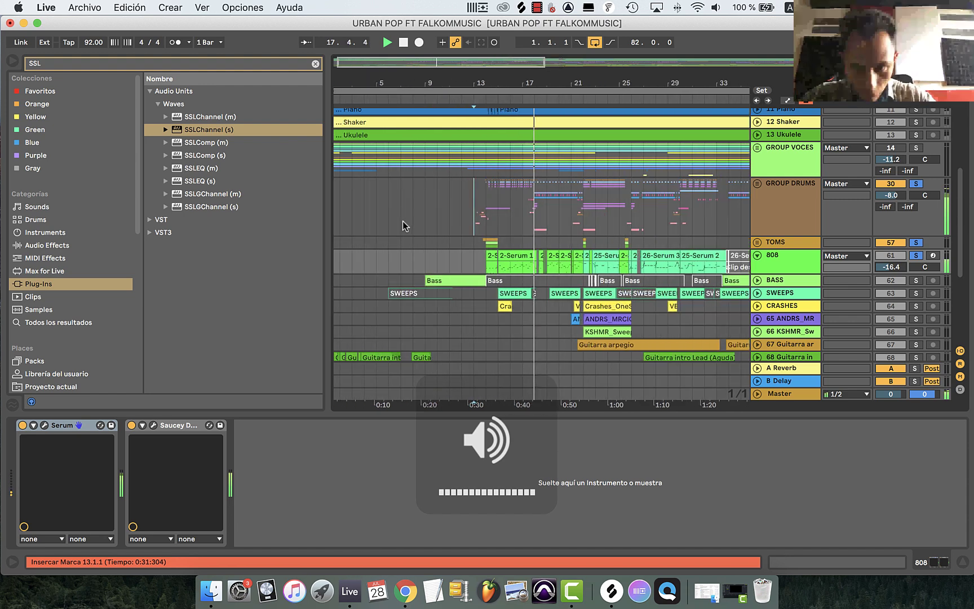
key("minus")
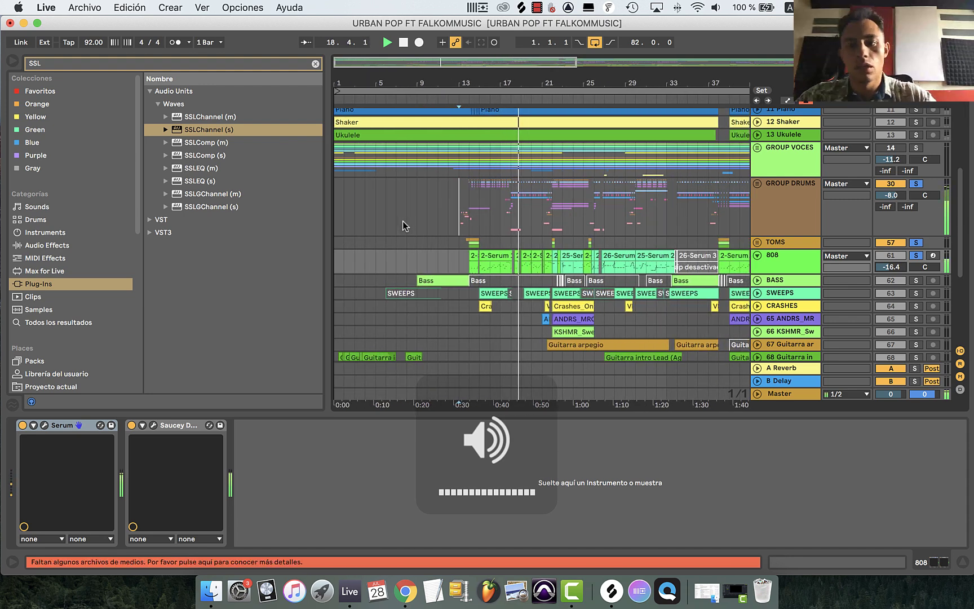
- Compare the sound of GROUP DRUMS with its effect devices bypassed and re-enabled, and examine the DRUMS BUSS MELODIA PERFECTA chains
key("space")
key("Up")
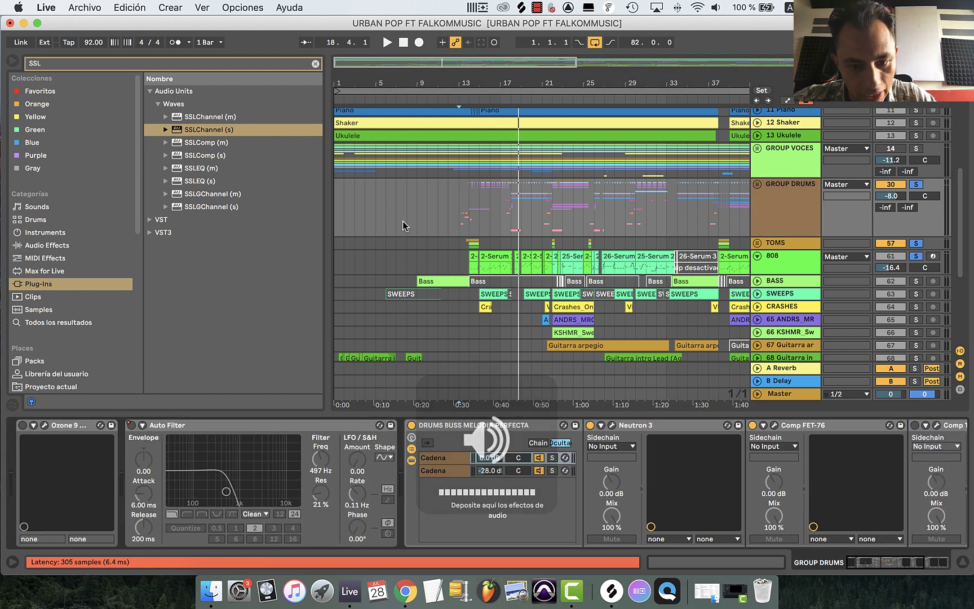
key("Delete")
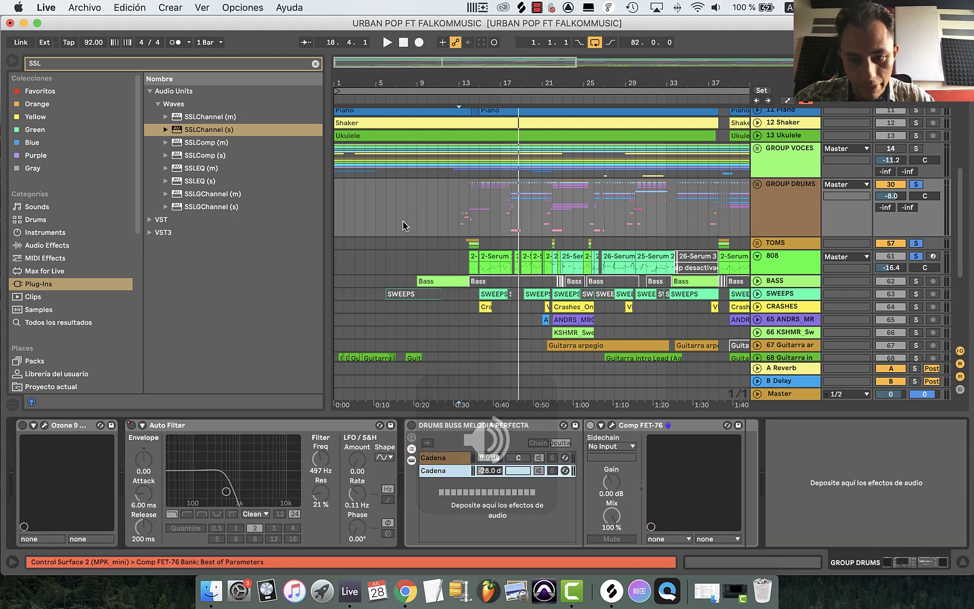
key("super+z")
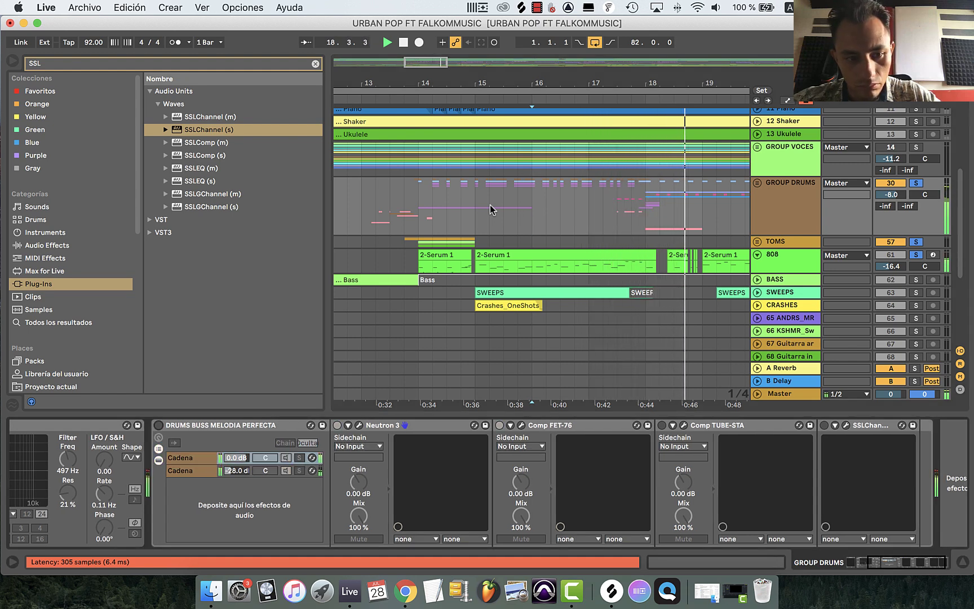
key("minus")
key("minus")
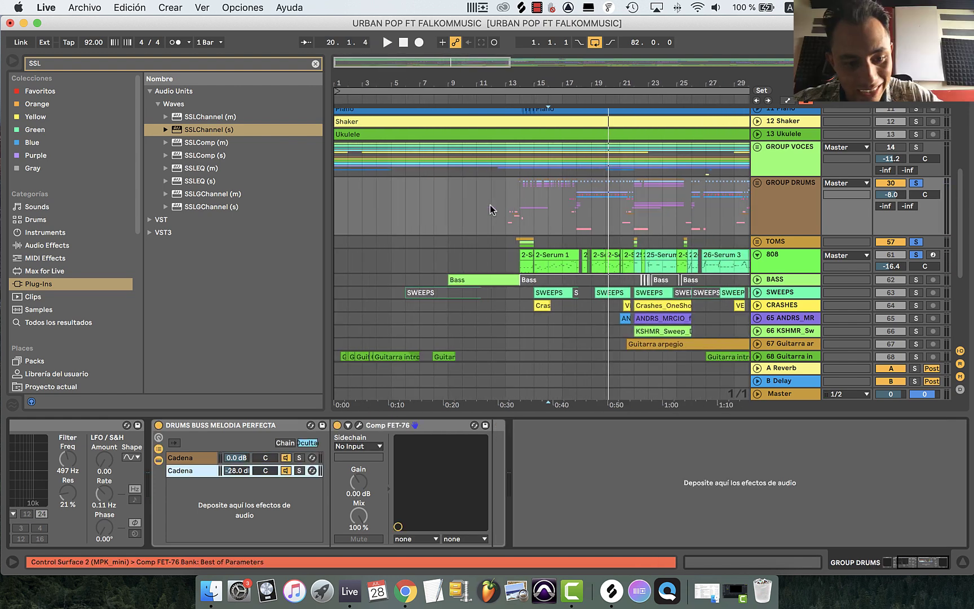
key("Up")
key("Down")
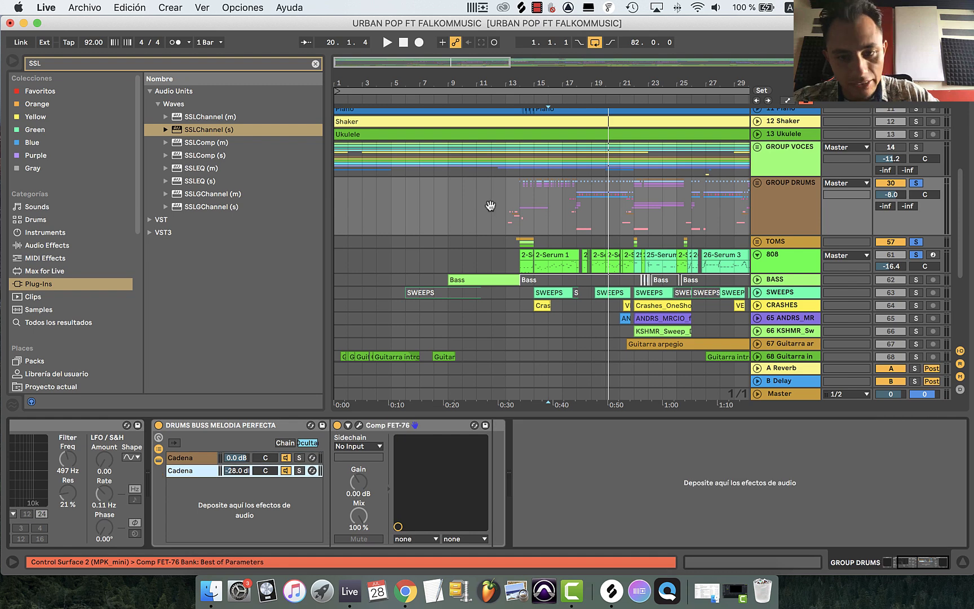
- Enlarge the 808 track, then select GROUP DRUMS and view its clips across the whole arrangement
scroll(490, 204, "right", 5)
scroll(490, 209, "down", 2)
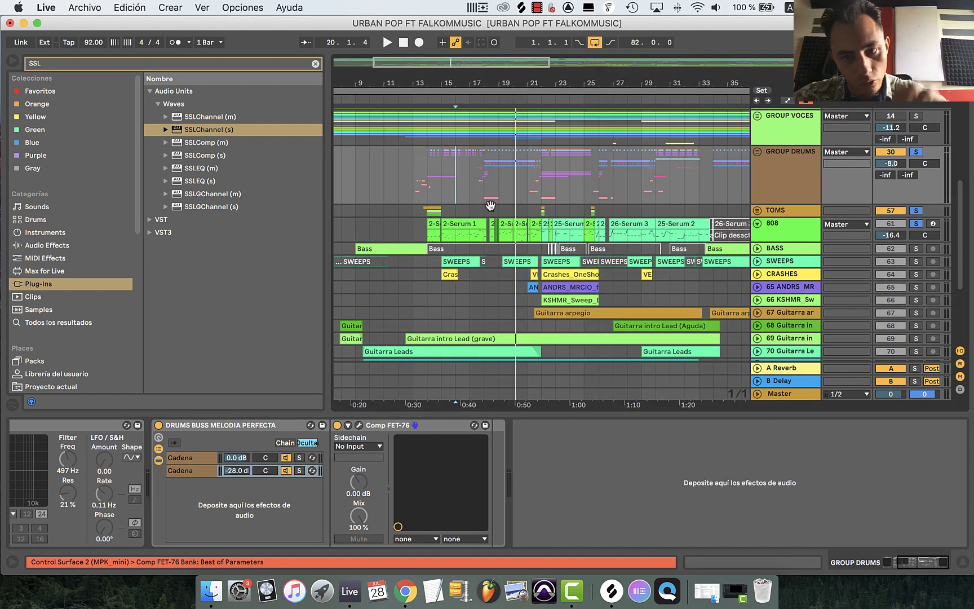
left_click(489, 206)
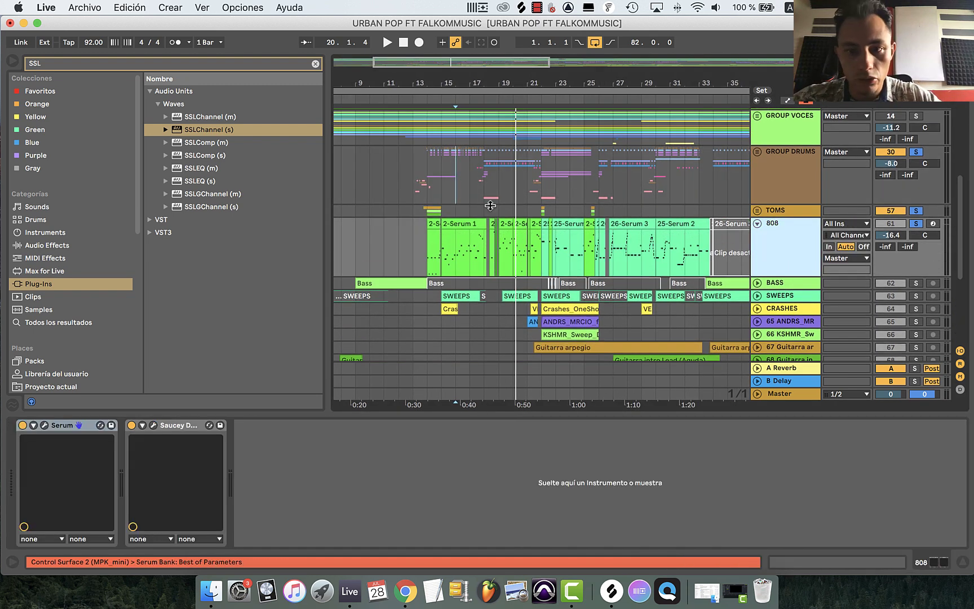
left_click(490, 203)
scroll(490, 209, "down", 5)
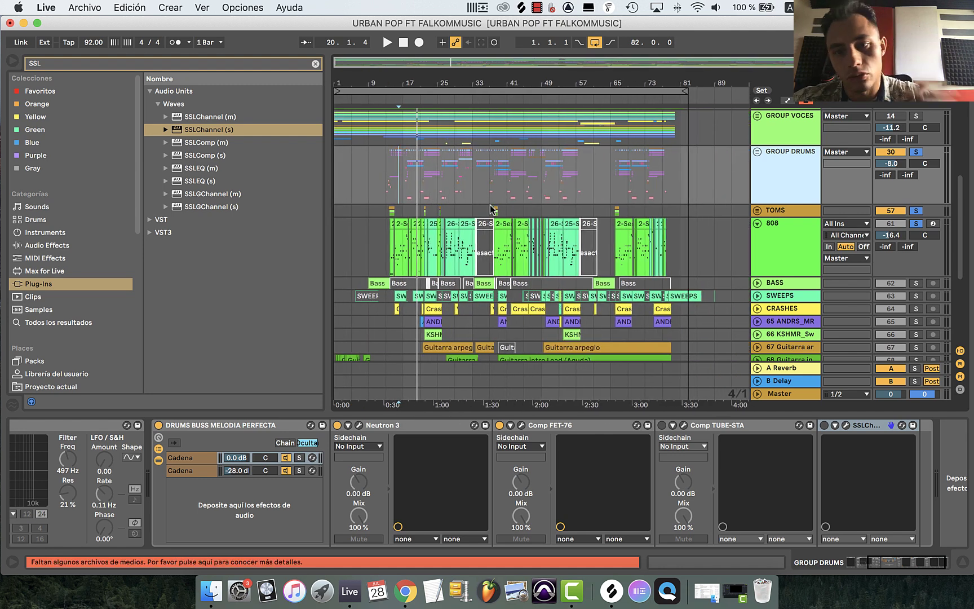
- Expand GROUP DRUMS and export its individual tracks, starting from LOOP 1, into a new folder named DRUMS GROUP
key("Right")
key("Down")
key("Up")
key("Down")
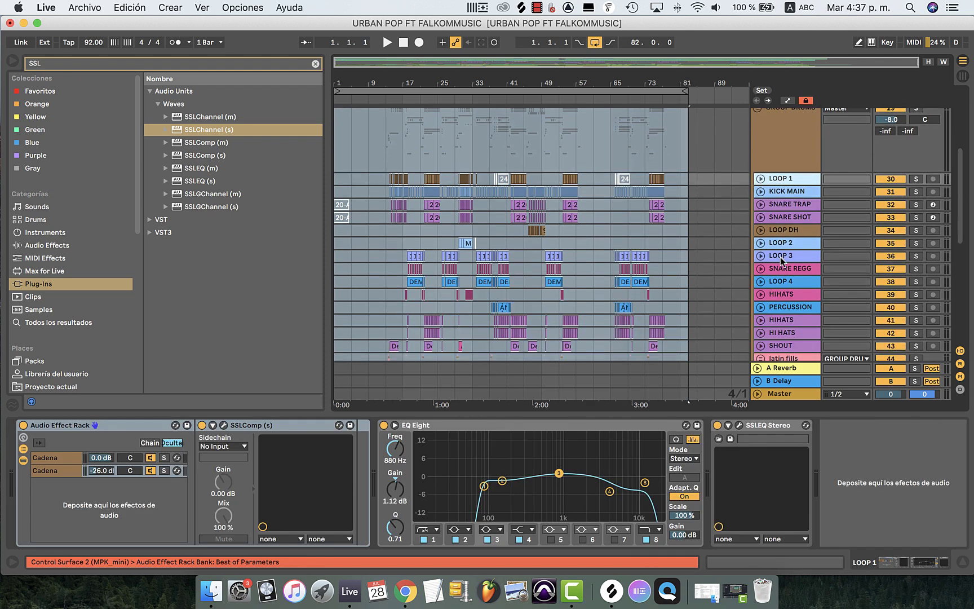
left_click(779, 296)
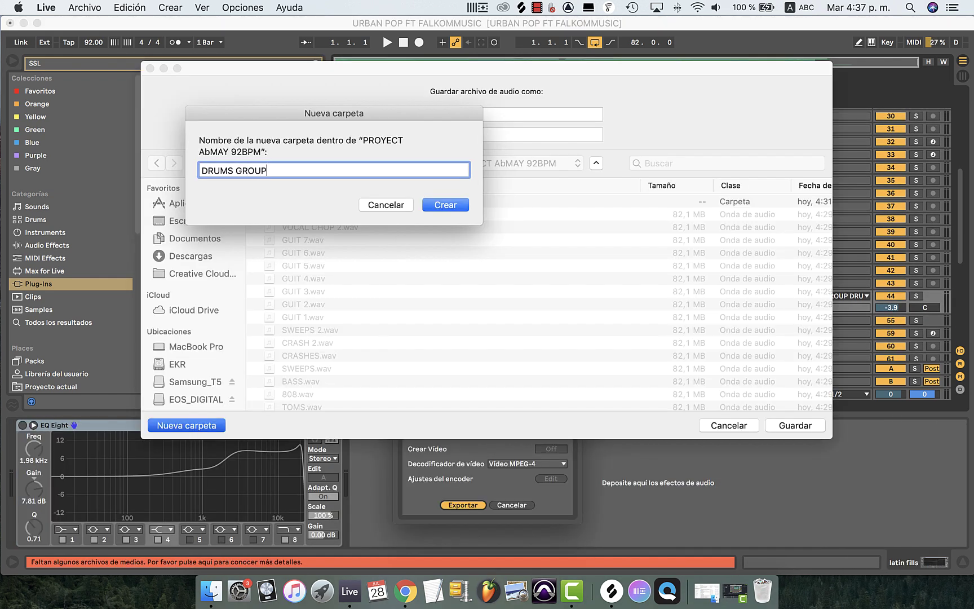
key("Return")
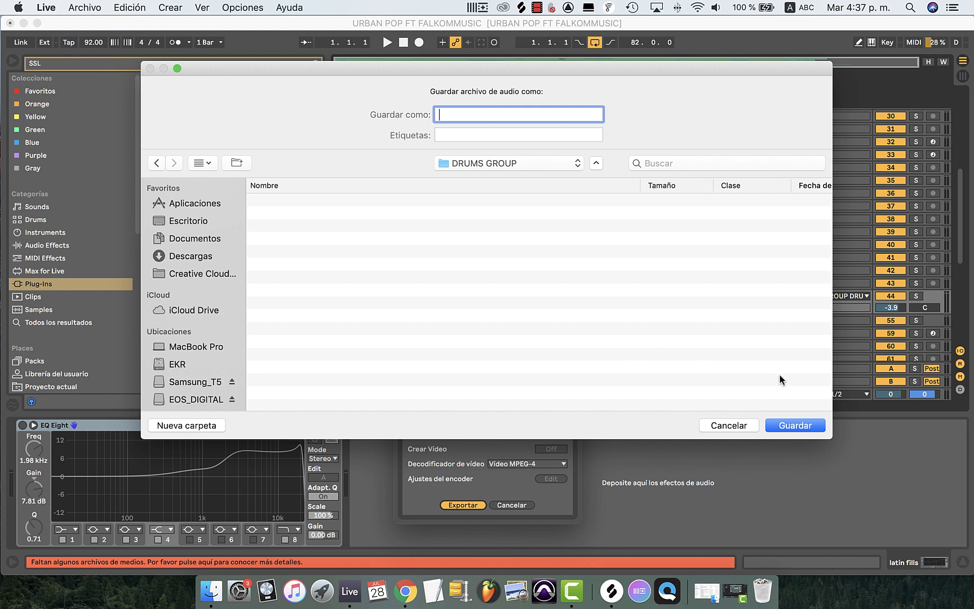
left_click(813, 427)
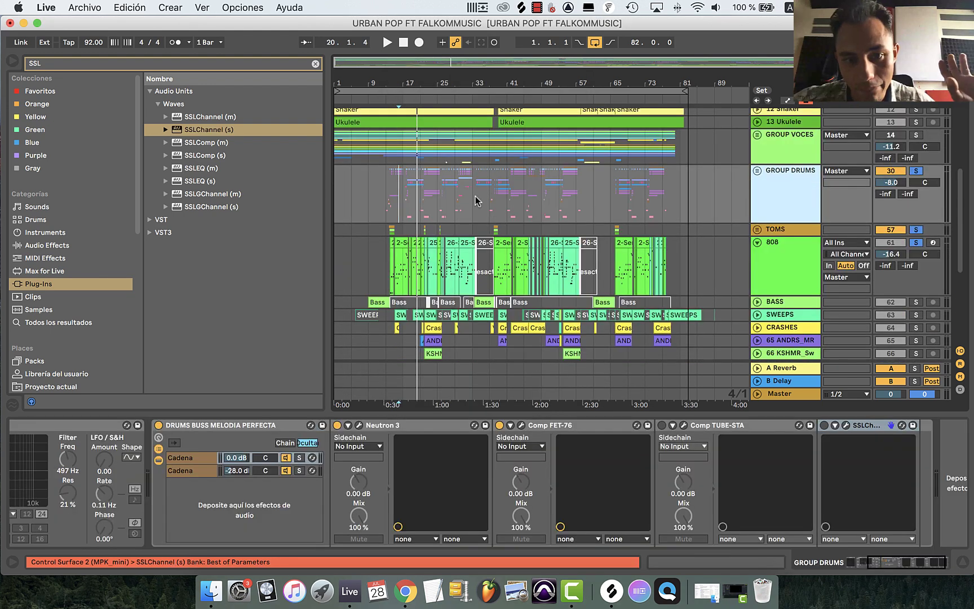
- Examine the GROUP DRUMS clips closely around bars 22 to 25
key("plus")
key("plus")
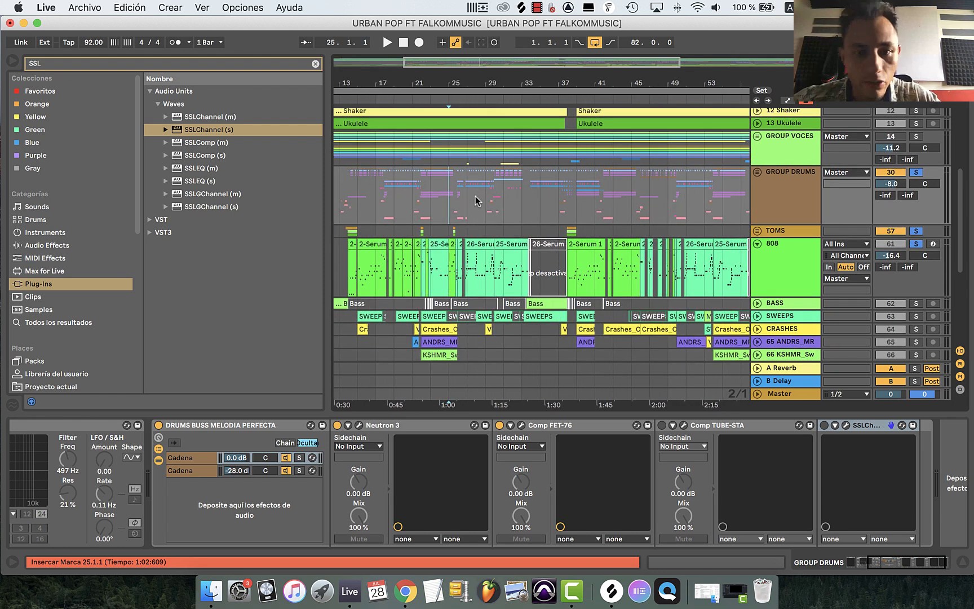
key("Left")
key("plus")
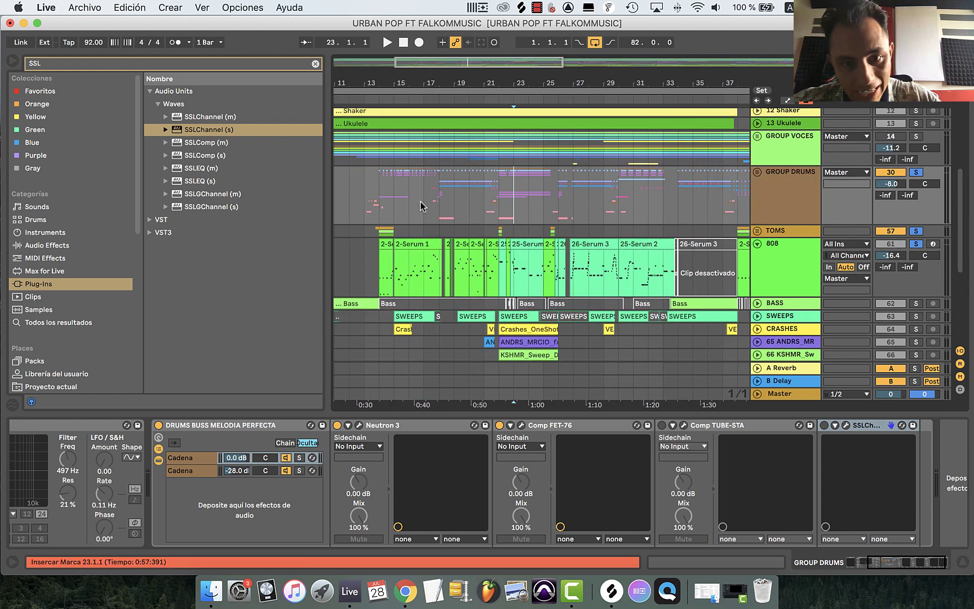
scroll(419, 206, "right", 3)
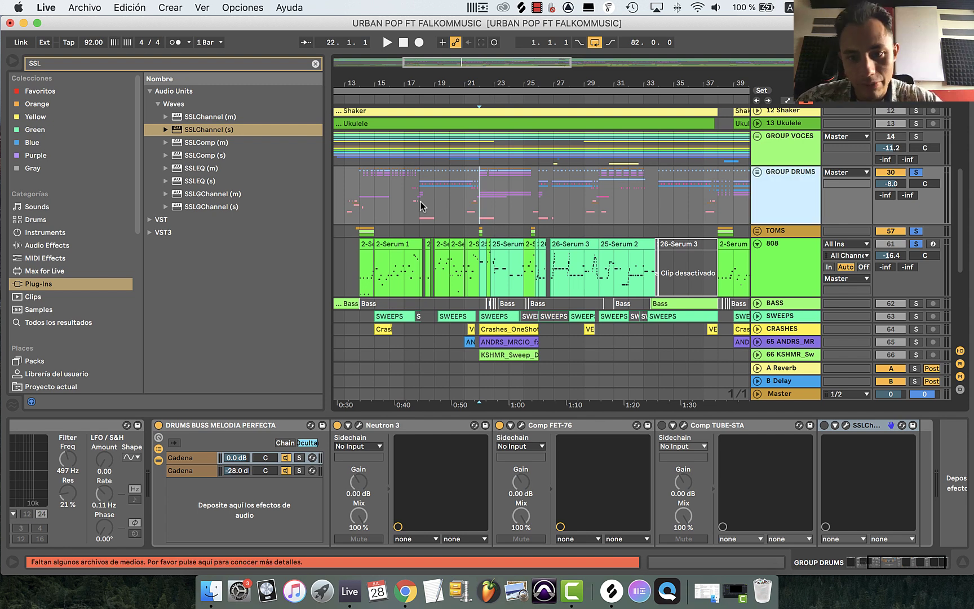
- Expand GROUP DRUMS to look over its individual tracks down to latin fills, and collapse the group again
key("Right")
key("Left")
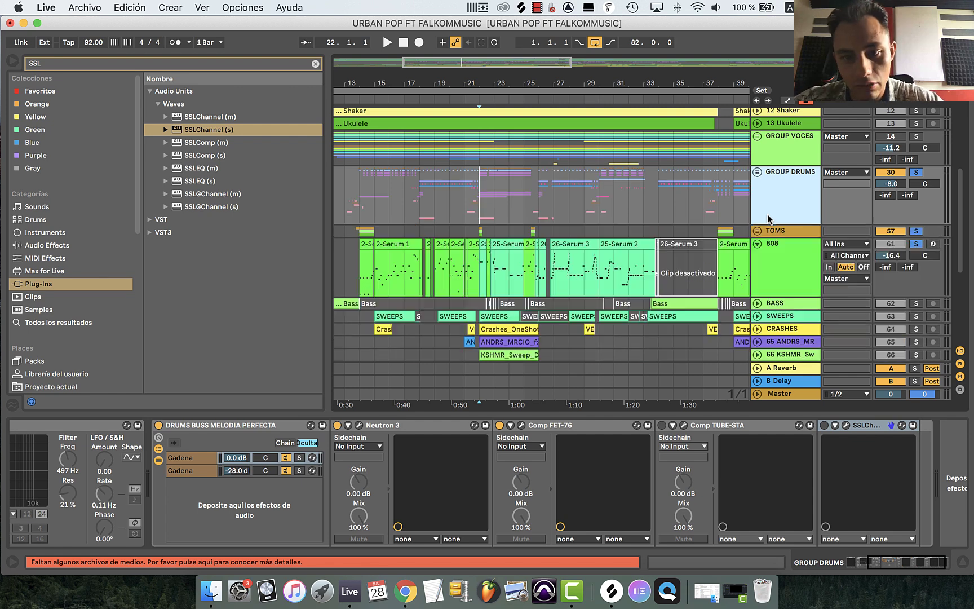
key("Right")
key("Left")
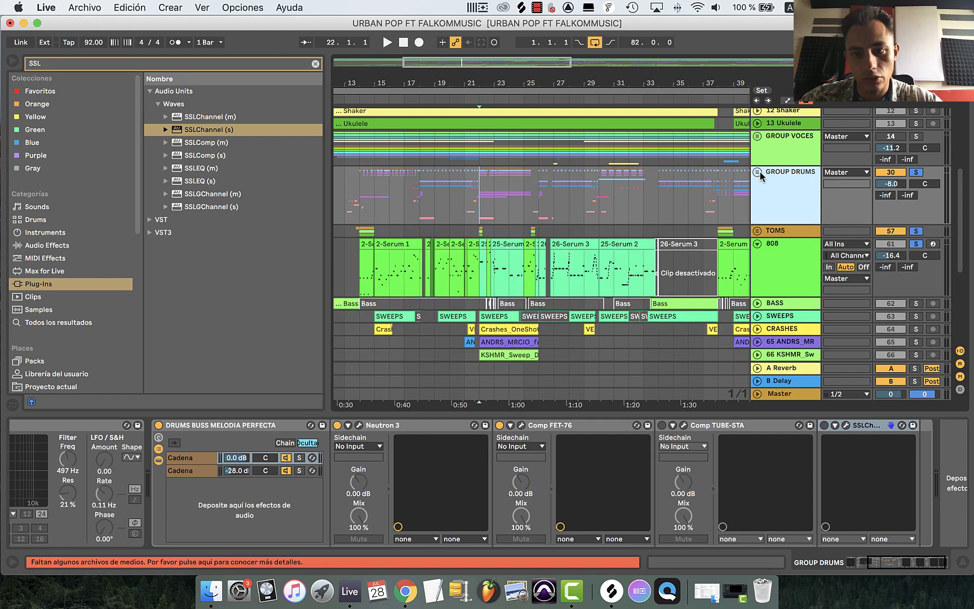
scroll(760, 171, "down", 2)
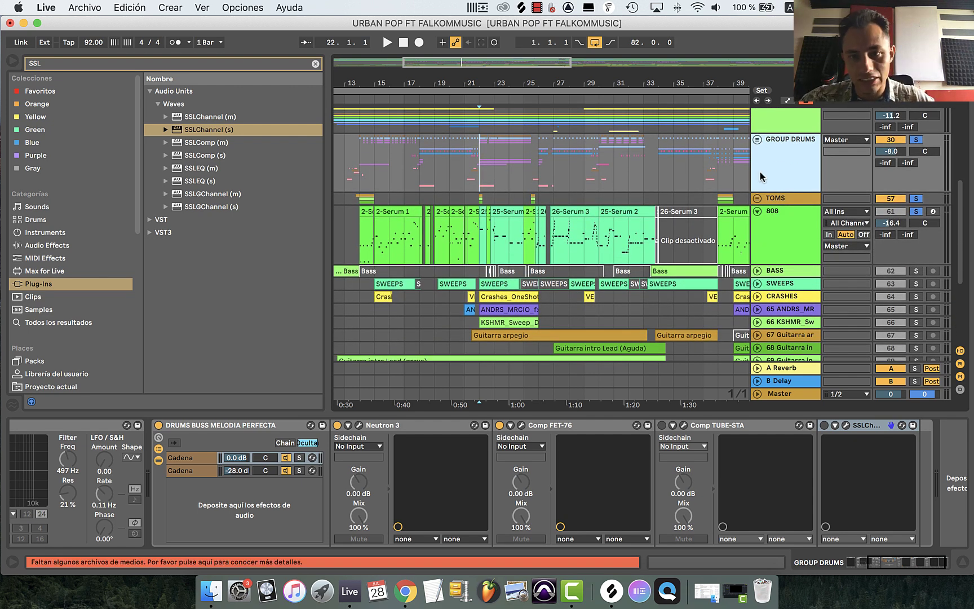
key("Right")
key("Down")
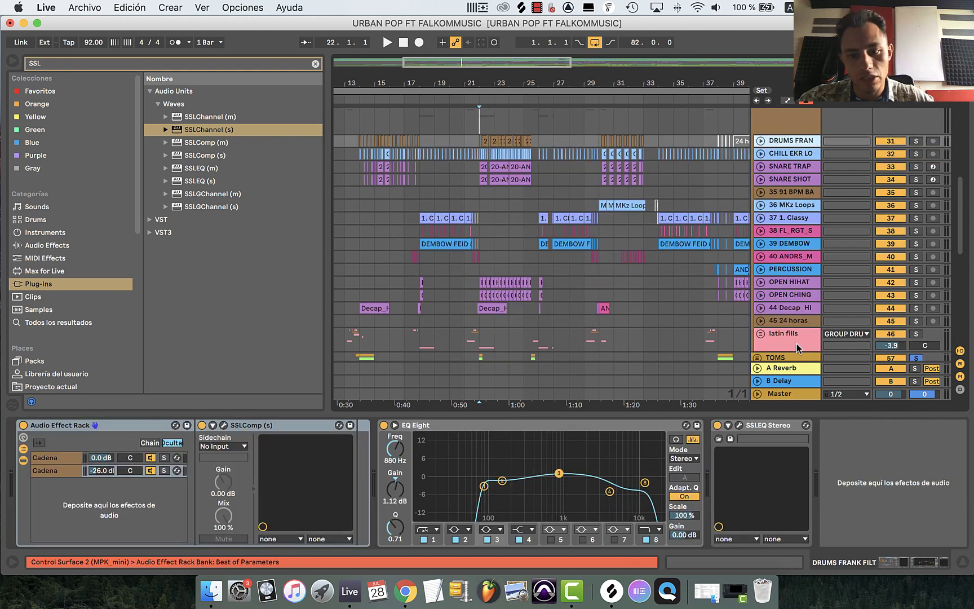
key("Left")
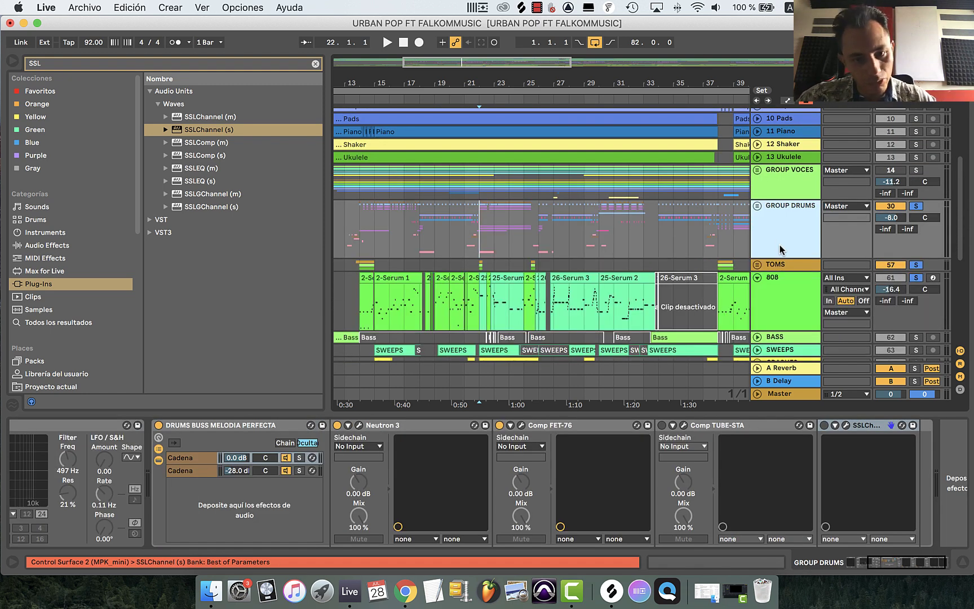
- Leave only the 808 track soloed by removing the solo from GROUP DRUMS and TOMS, with the start position at bar 14
key("Down")
key("Down")
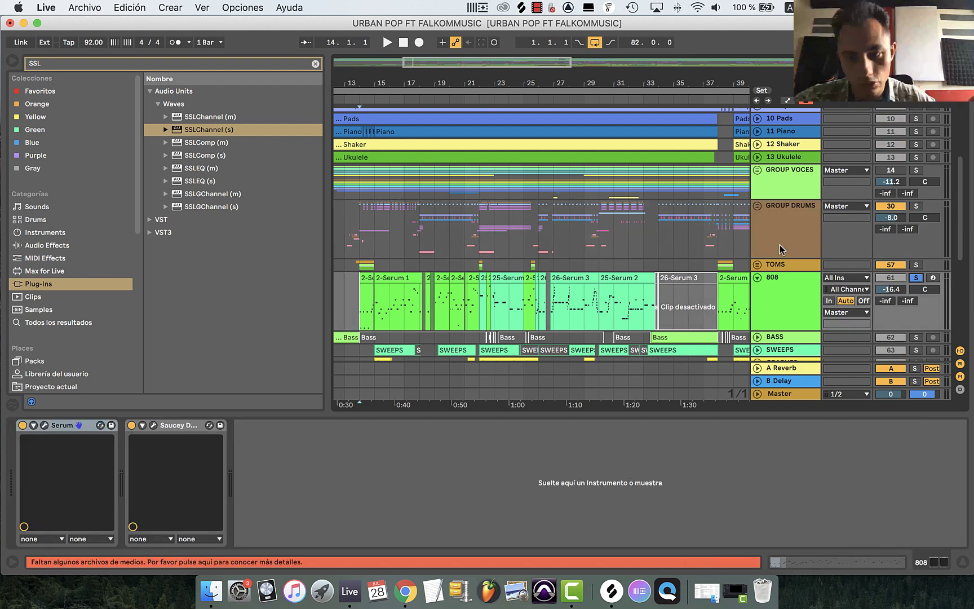
scroll(779, 244, "down", 3)
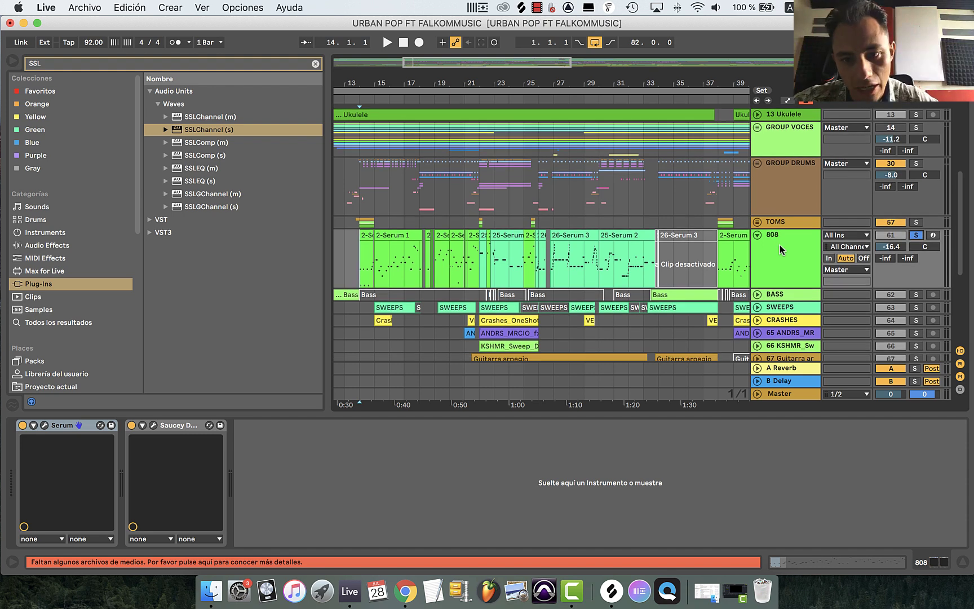
scroll(779, 244, "left", 5)
left_click(779, 244)
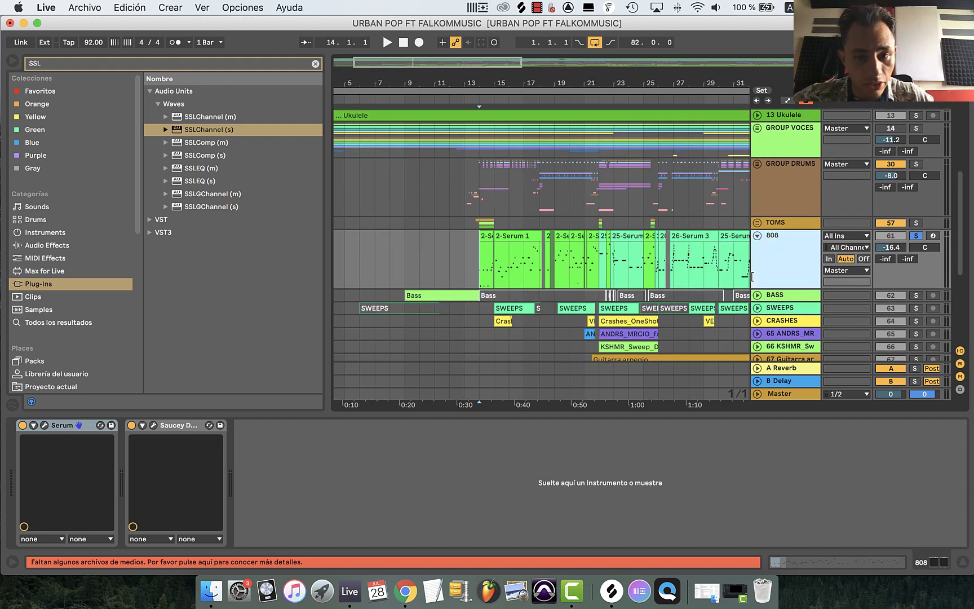
scroll(751, 278, "up", 8)
scroll(751, 278, "down", 9)
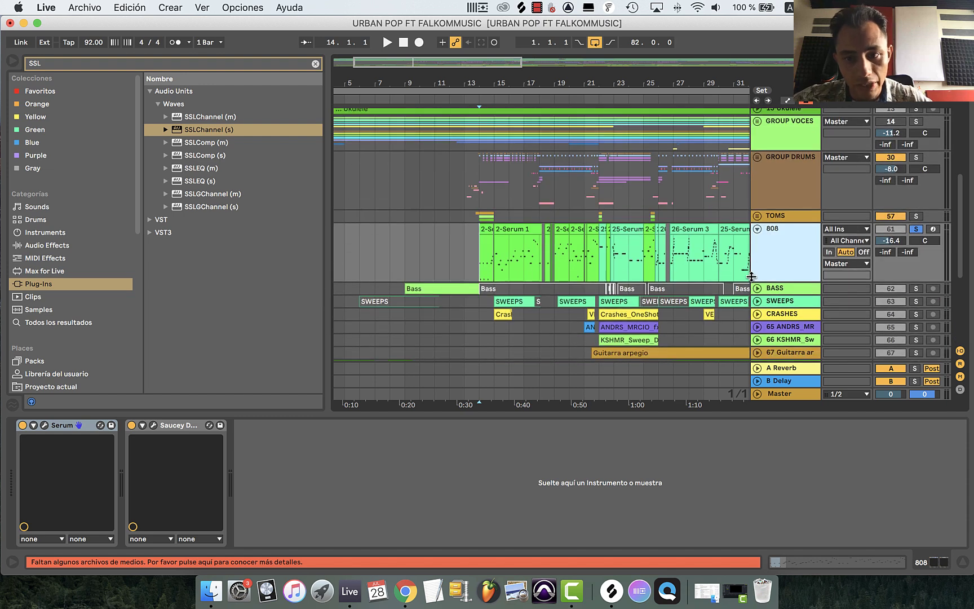
- Expand the BASS track and play the soloed 808 to compare it with Saucey Distortion bypassed and re-enabled
key("plus")
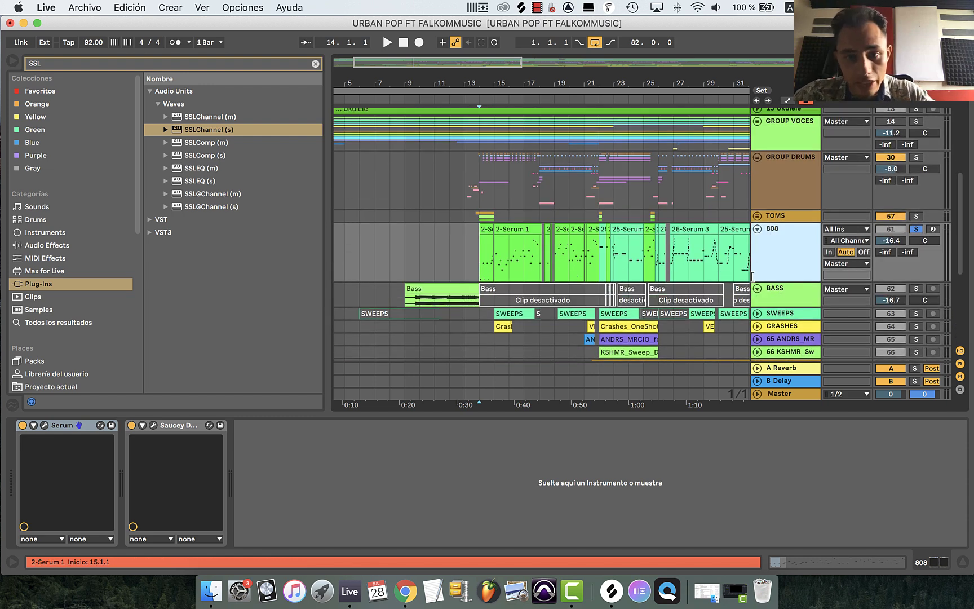
key("space")
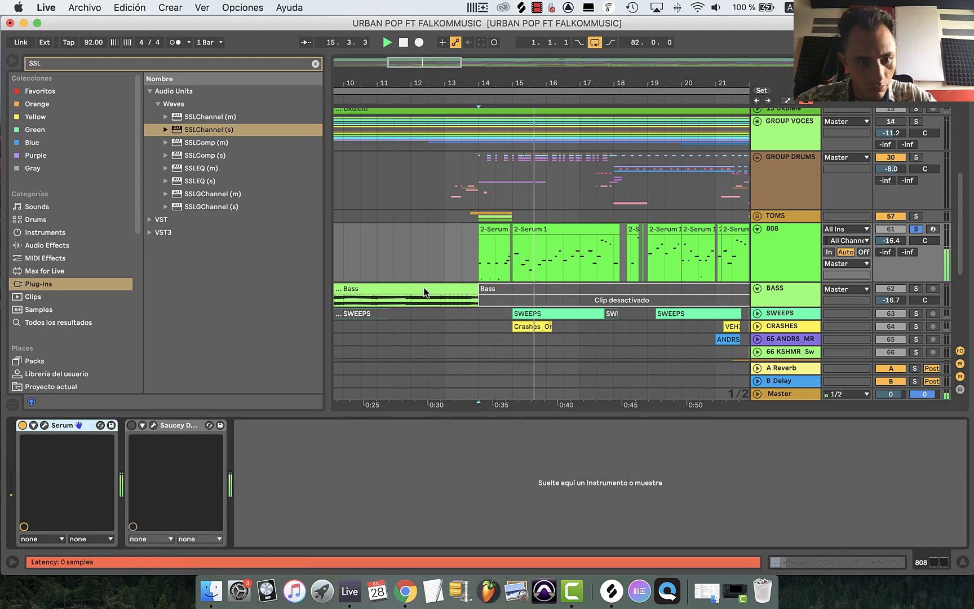
left_click(132, 425)
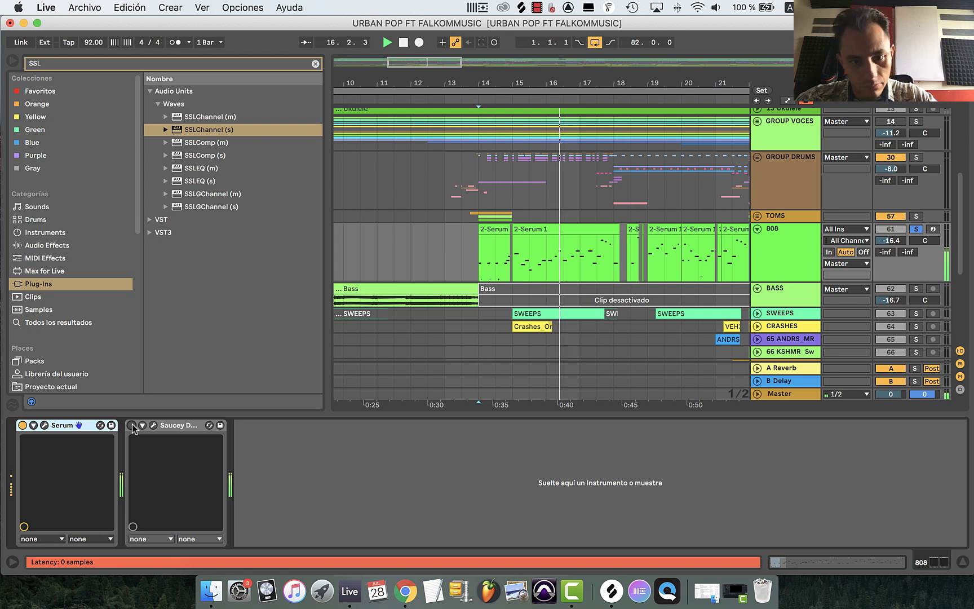
key("space")
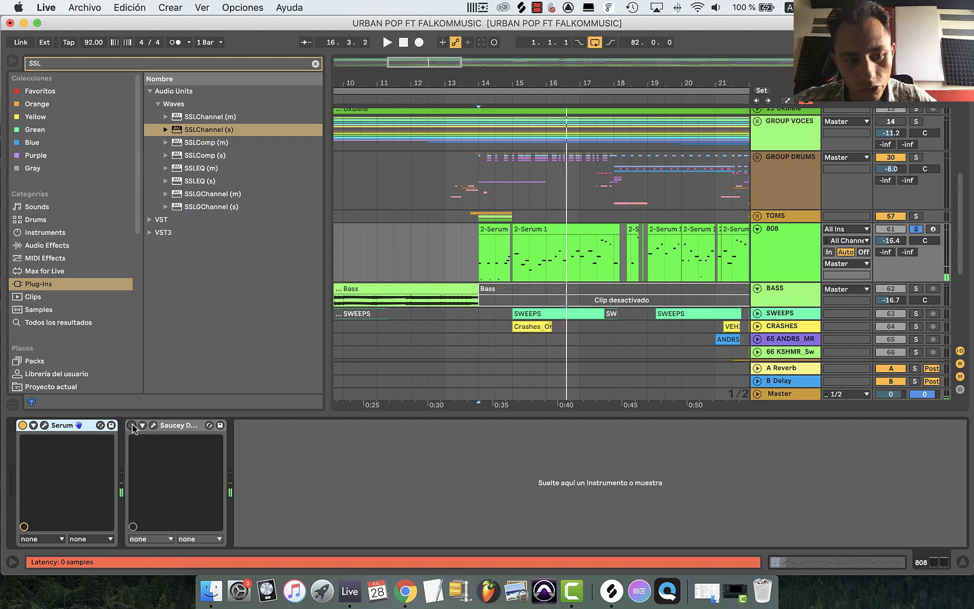
left_click(132, 425)
left_click(166, 427)
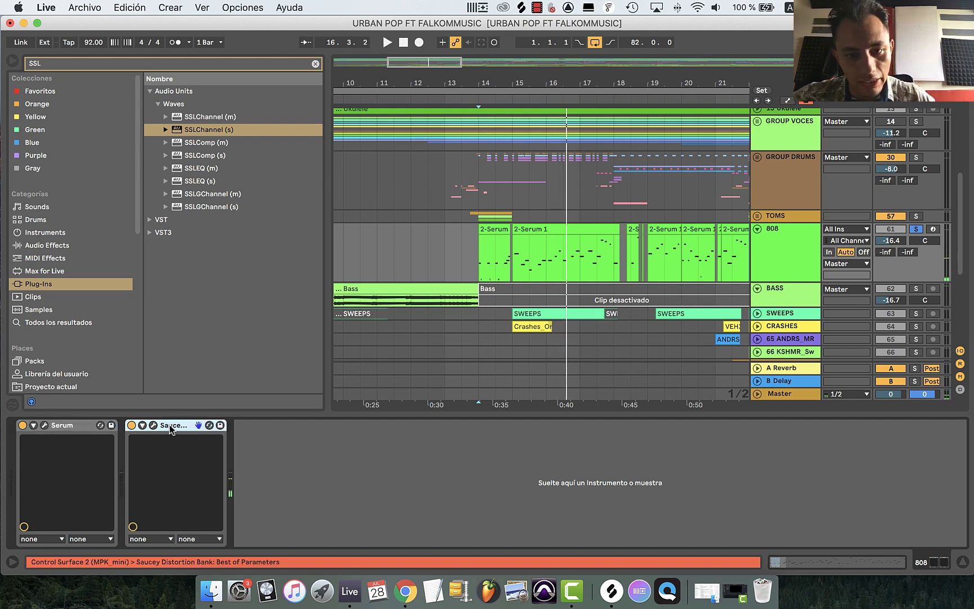
- Solo the BASS track together with the 808 and set the playback start within the 808 clips at bar 16
key("plus")
left_click(565, 267)
key("space")
key("space")
key("minus")
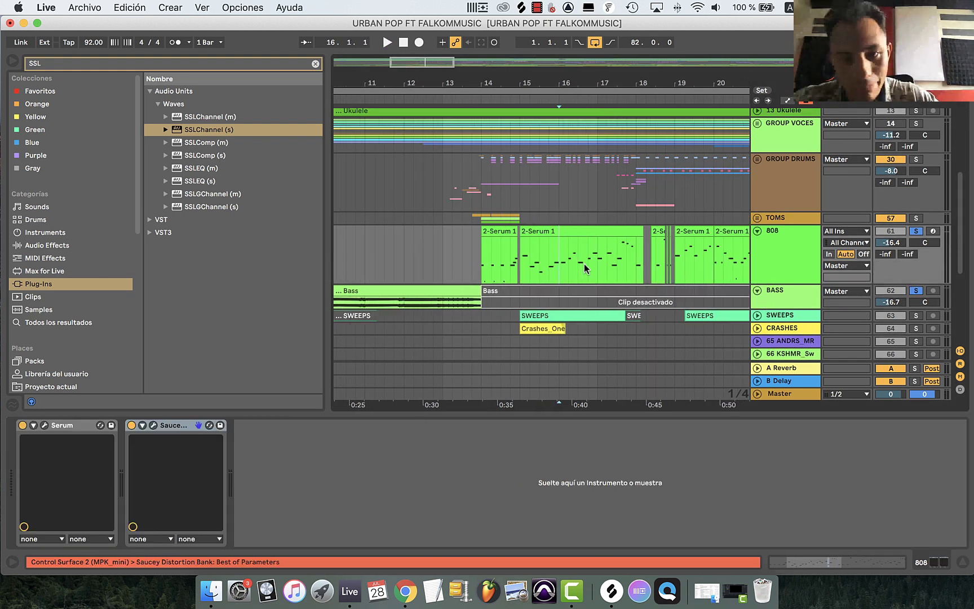
- Collapse the 808 and BASS tracks and look over the other tracks of the arrangement, including the guitars and bongos
left_click(757, 230)
left_click(757, 244)
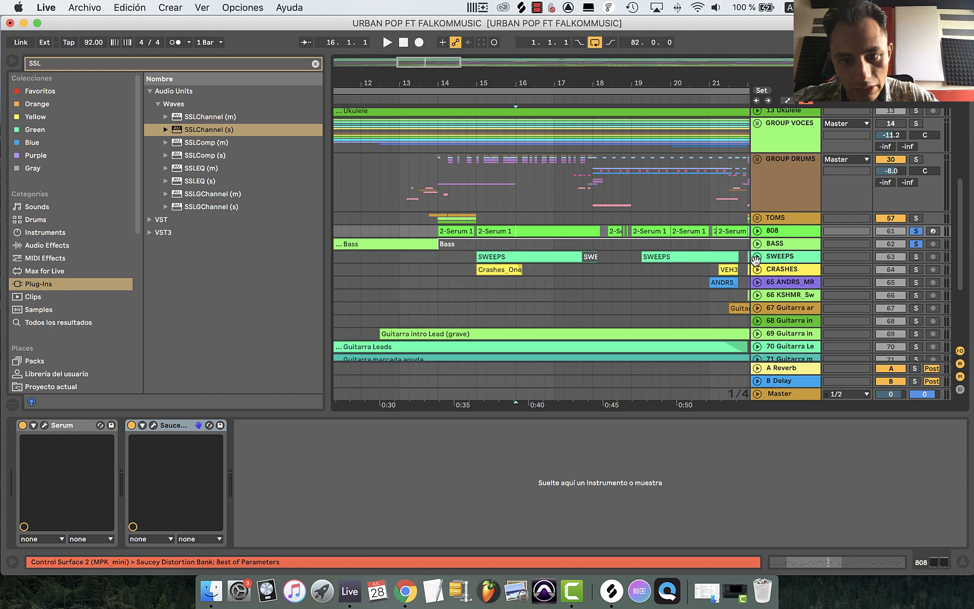
key("minus")
key("minus")
scroll(757, 265, "down", 5)
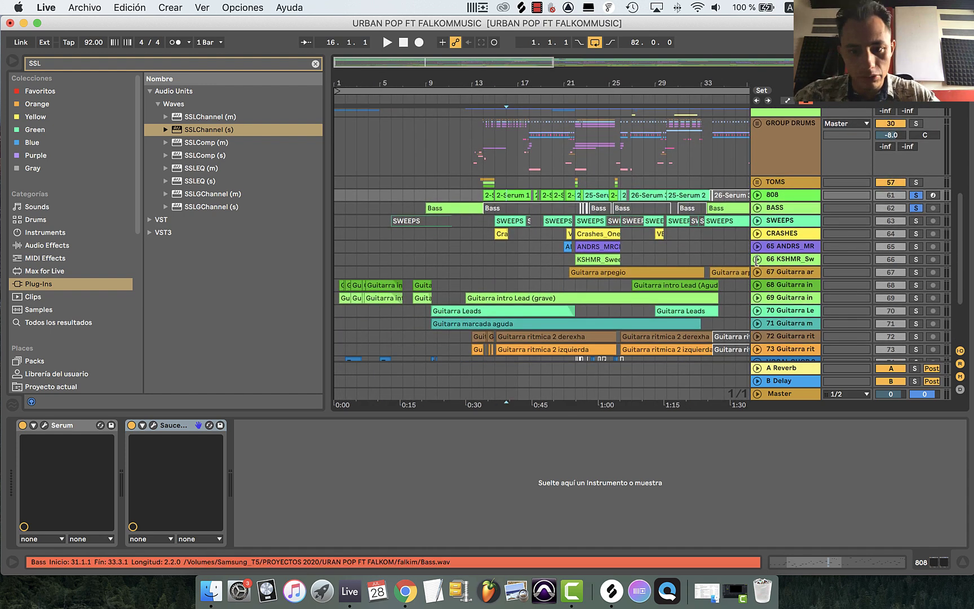
key("minus")
key("minus")
scroll(757, 263, "up", 1)
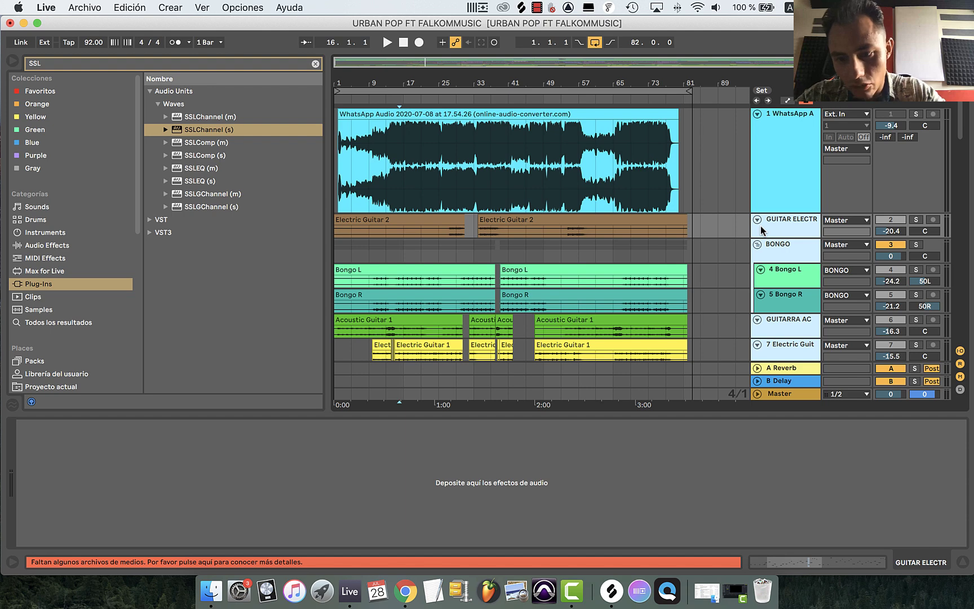
left_click(760, 226, "alt")
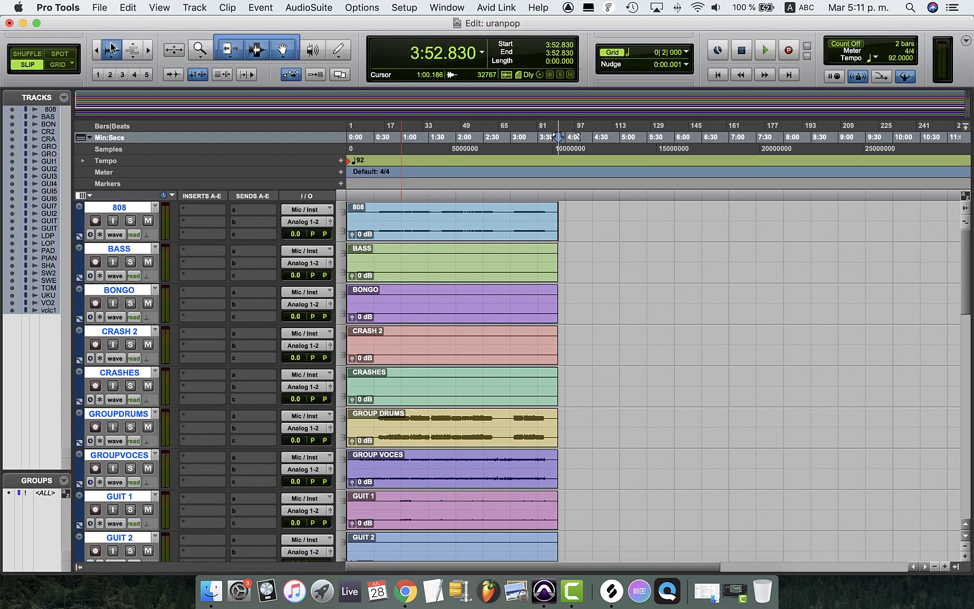
- Switch to Pro Tools and enlarge the audio waveforms of the imported stems in the uranpop session
left_click(111, 48)
left_click(114, 55)
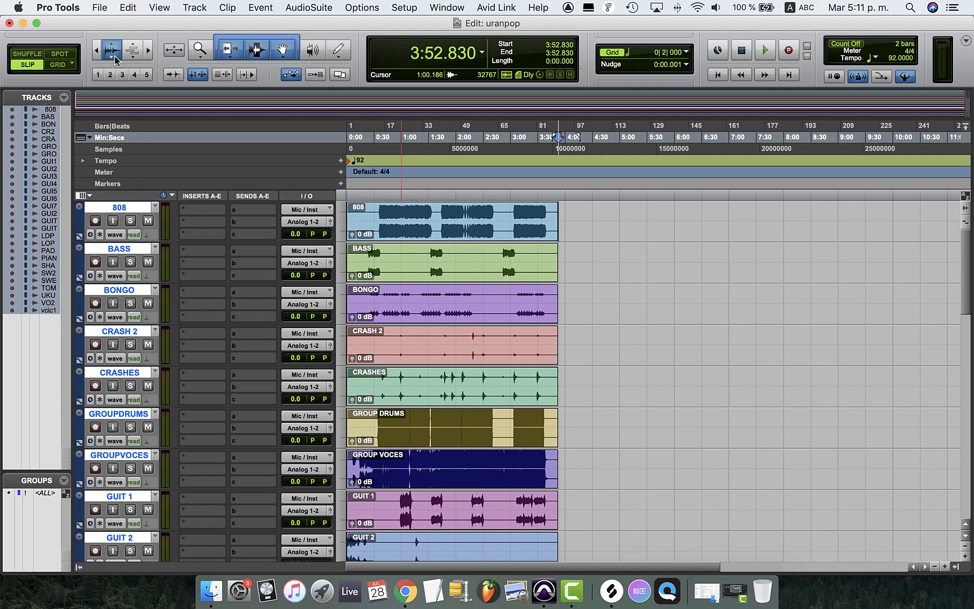
- Reduce the audio waveforms to a smaller display height and look through the imported stems down to vocal chop 1
left_click(114, 56)
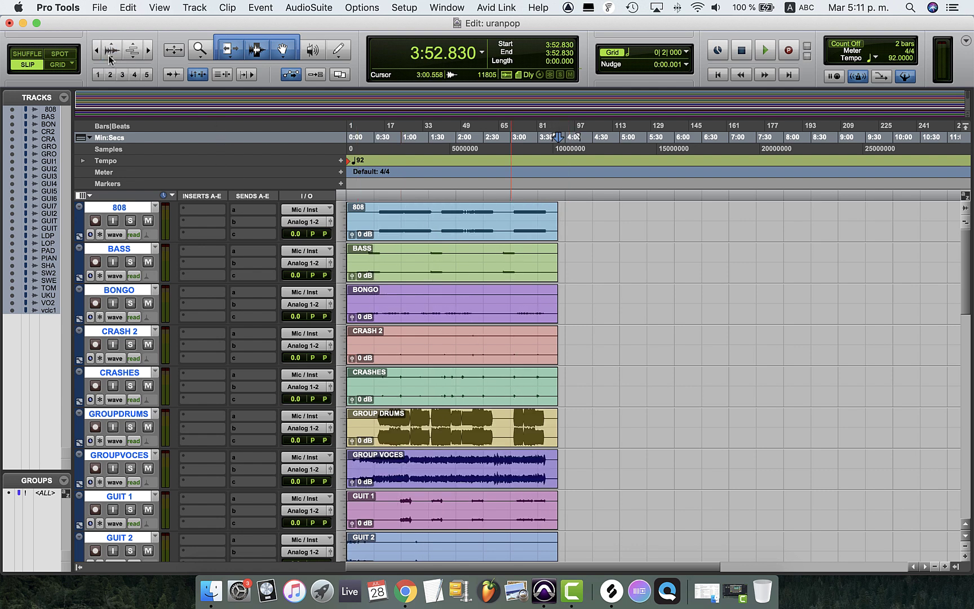
left_click(111, 55)
scroll(383, 319, "down", 15)
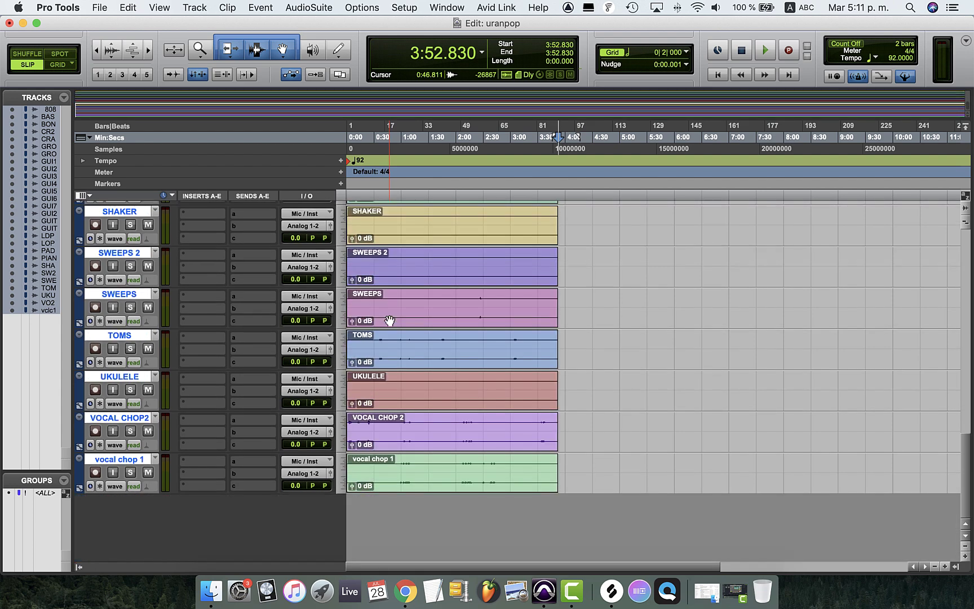
- Set the playback start to 0:43.839, play the imported session and look over the stem tracks
scroll(391, 388, "up", 10)
left_click(387, 377)
key("space")
scroll(387, 377, "up", 10)
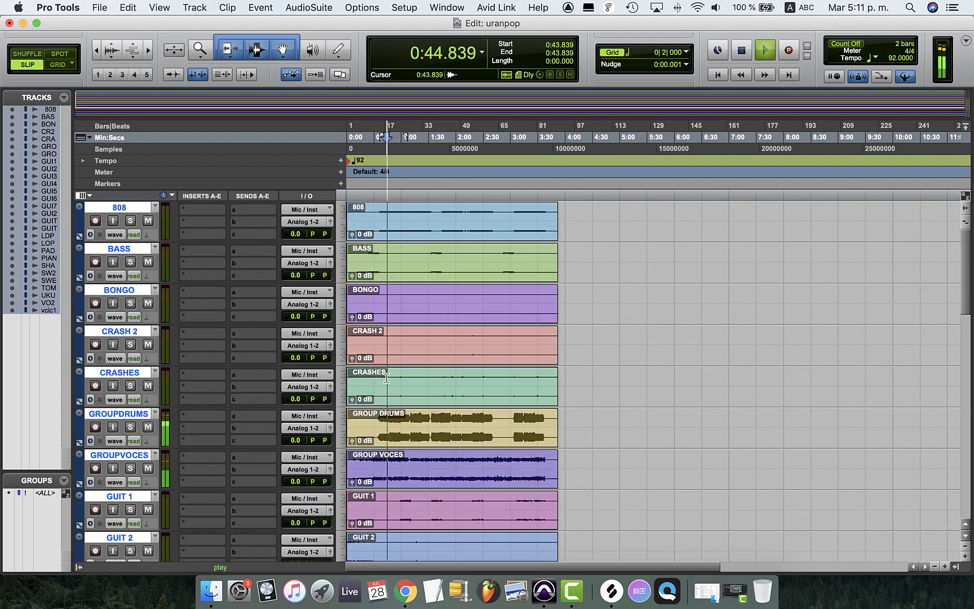
scroll(411, 350, "down", 10)
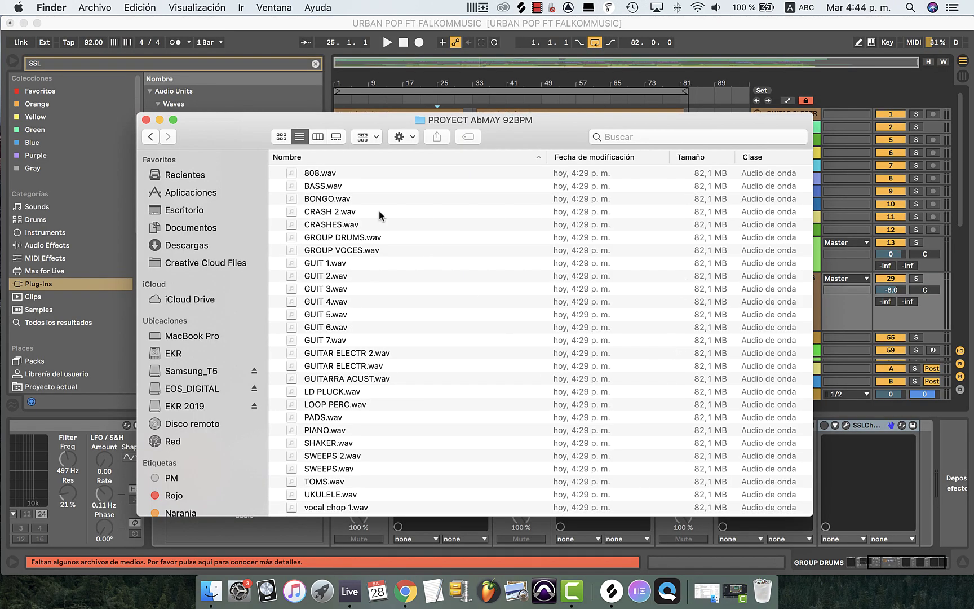
- Switch to Finder and expand the DRUMS GROUP and VOCALS GROUP folders in PROYECT AbMAY 92BPM to examine their individual stems
scroll(316, 462, "down", 3)
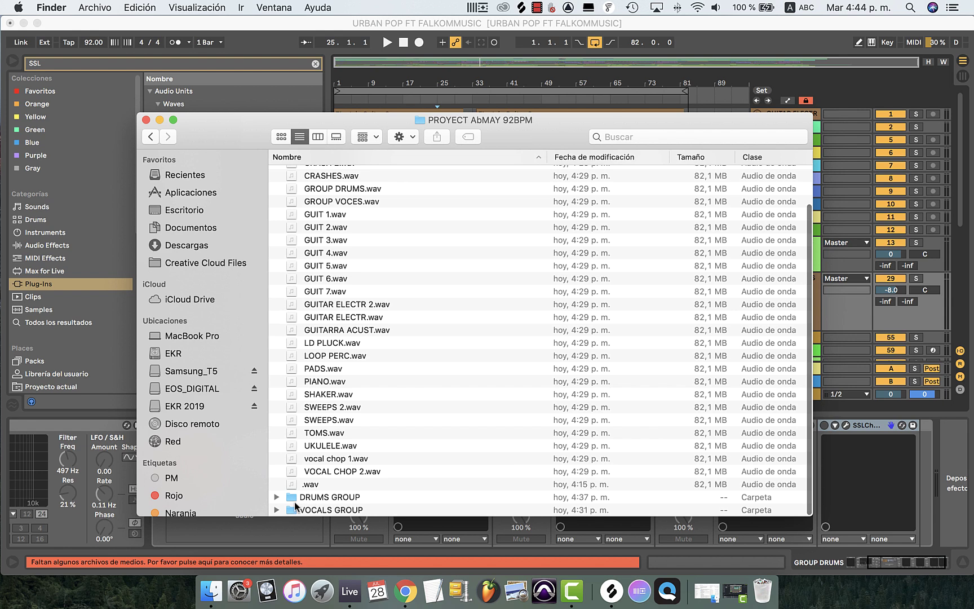
left_click(277, 497)
scroll(315, 462, "down", 5)
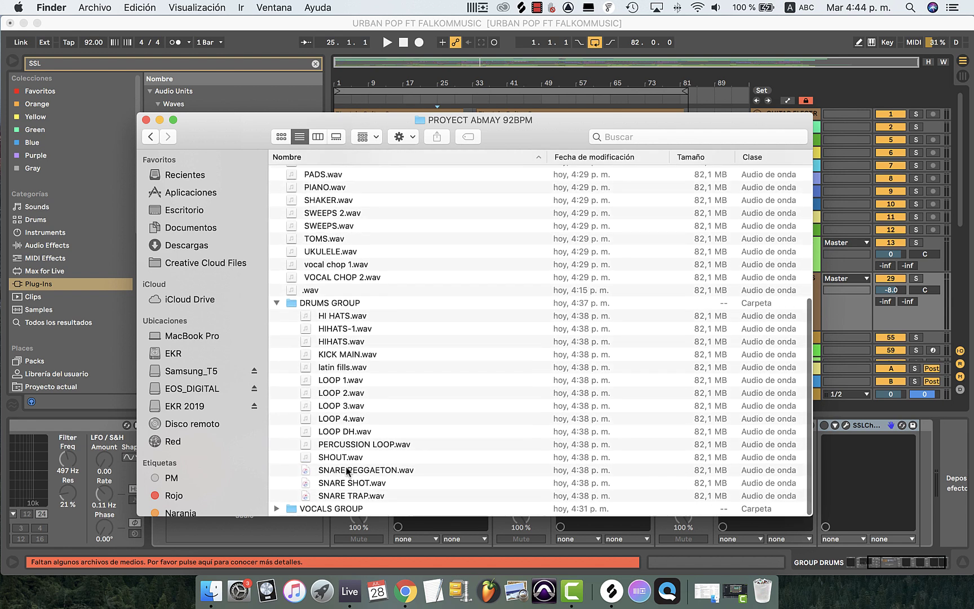
left_click(277, 509)
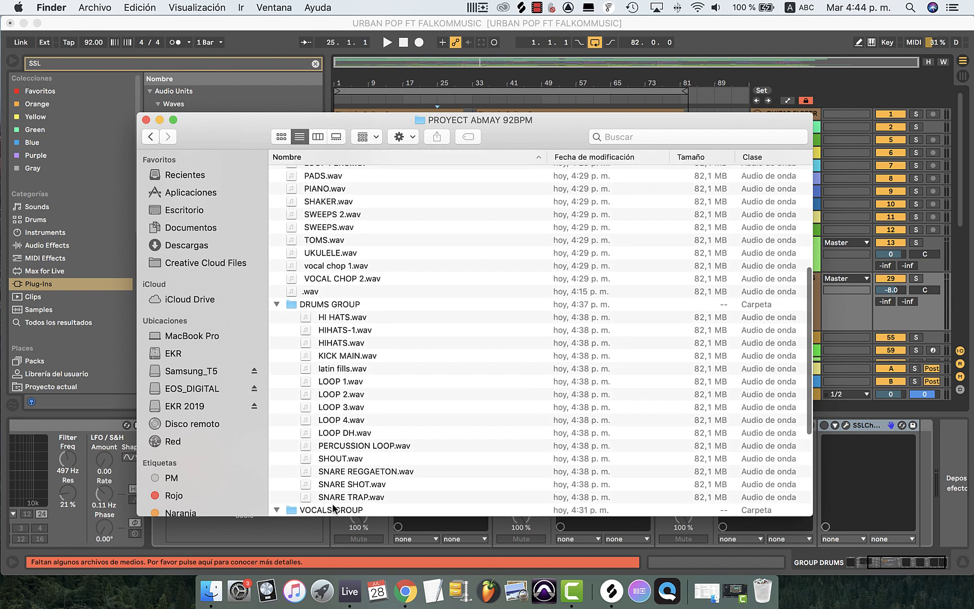
scroll(390, 512, "down", 5)
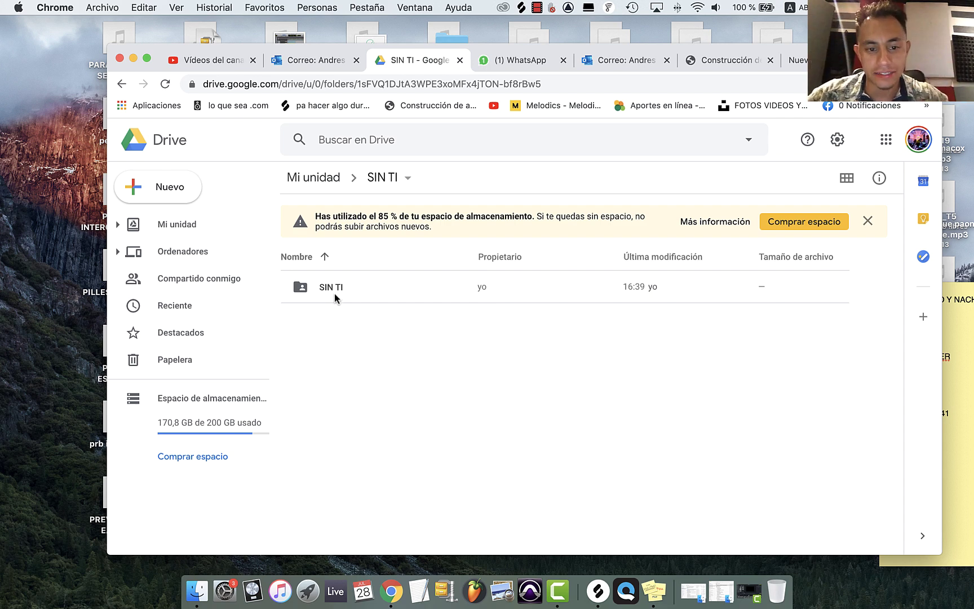
- Switch to Google Drive in Chrome, open the inner SIN TI folder and enlarge the browser window to examine the STMS folder and reference files
left_click(319, 290)
double_click(320, 289)
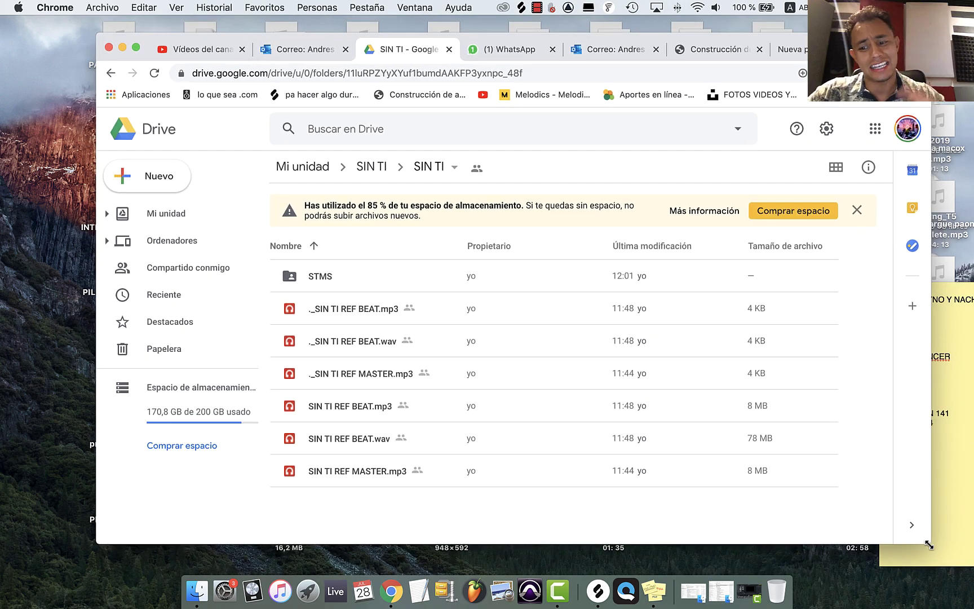
left_click_drag(929, 543, 973, 573)
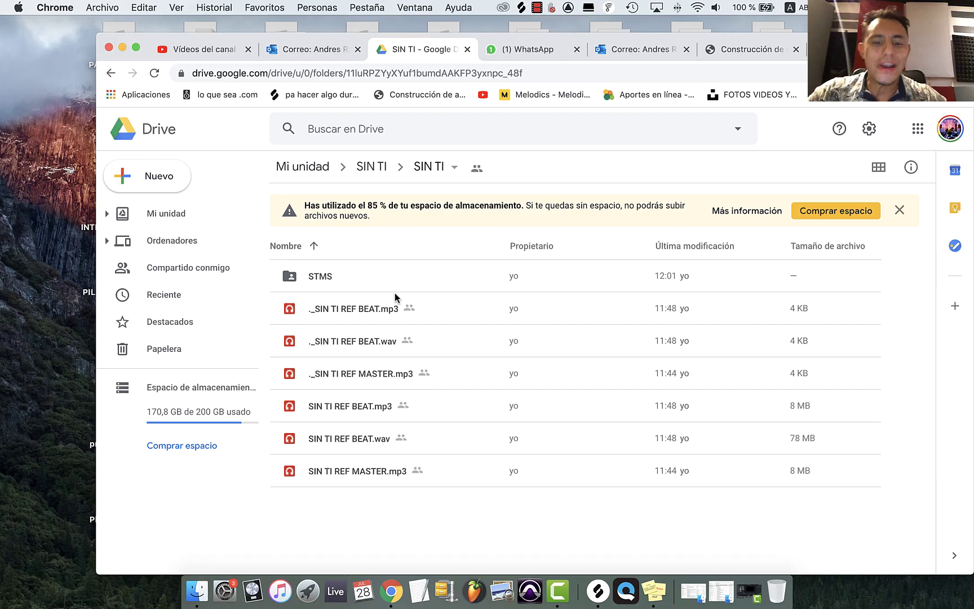
left_click(316, 280)
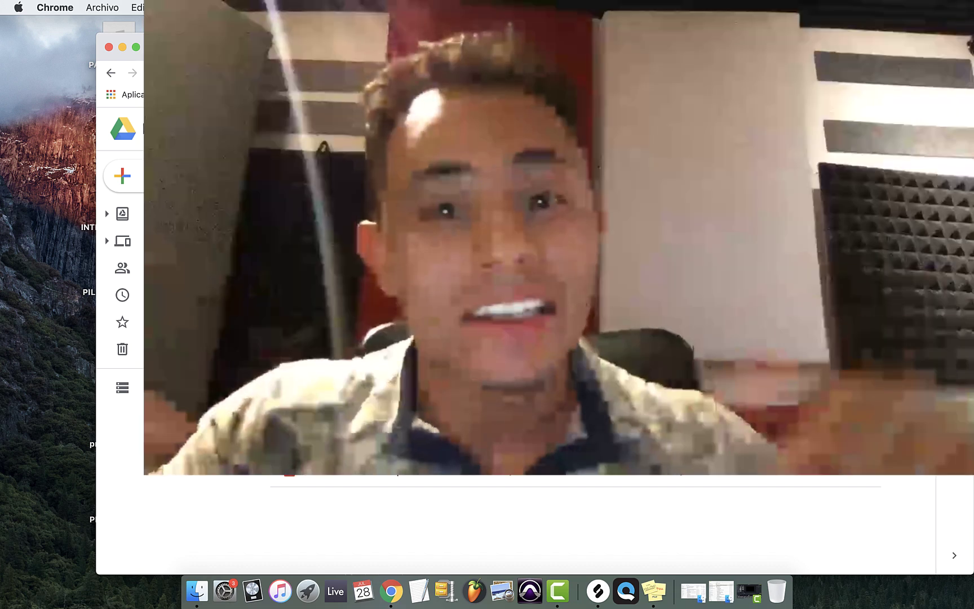